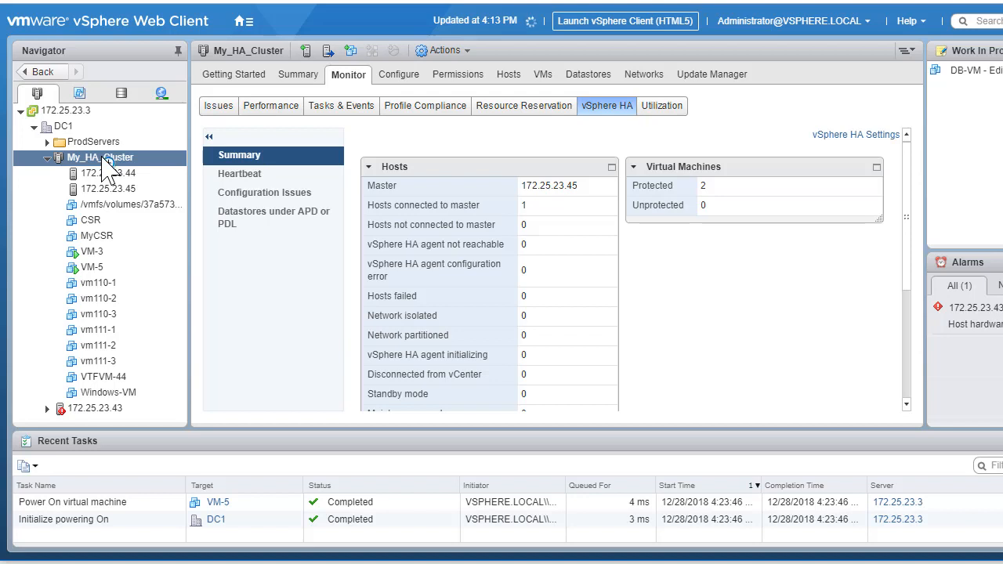
Open the vSphere Availability settings of My_HA_Cluster for editing
right_click(107, 166)
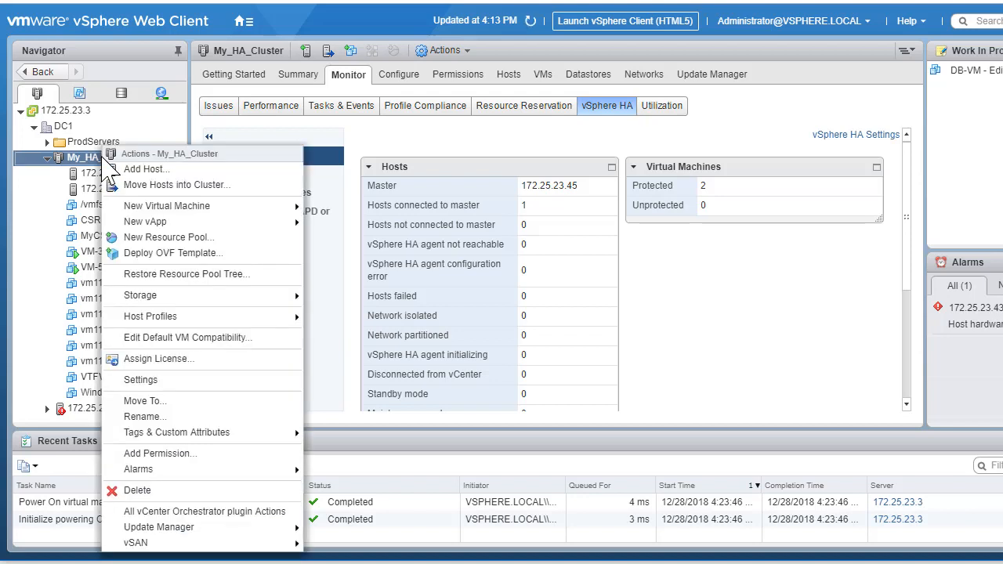
left_click(177, 382)
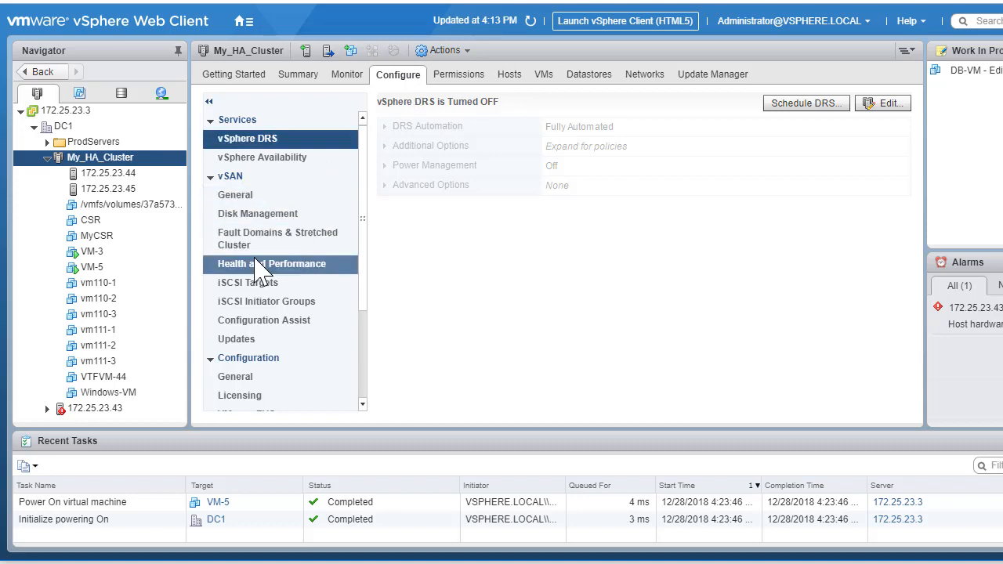
scroll(259, 270, "down", 3)
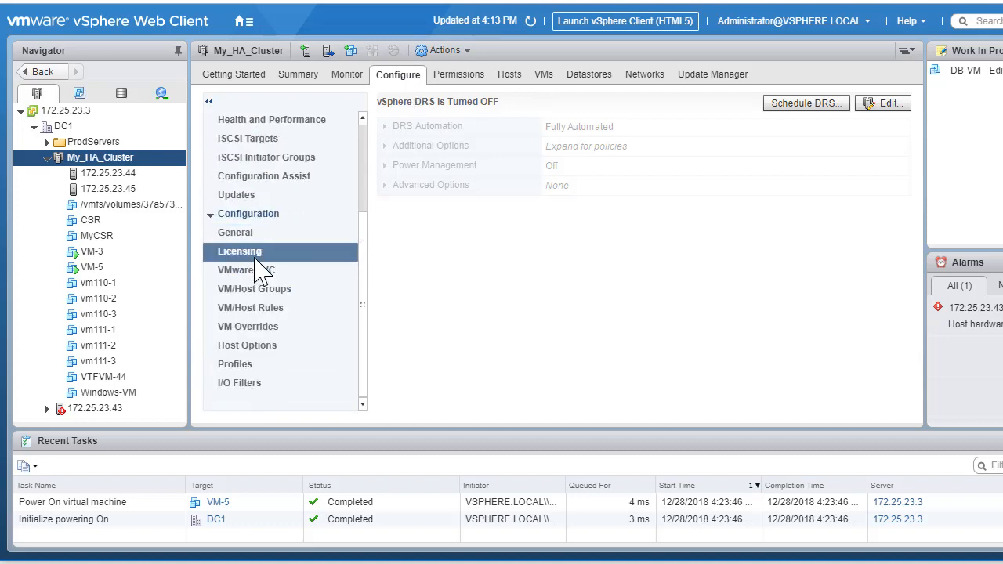
scroll(259, 270, "up", 3)
scroll(259, 270, "down", 3)
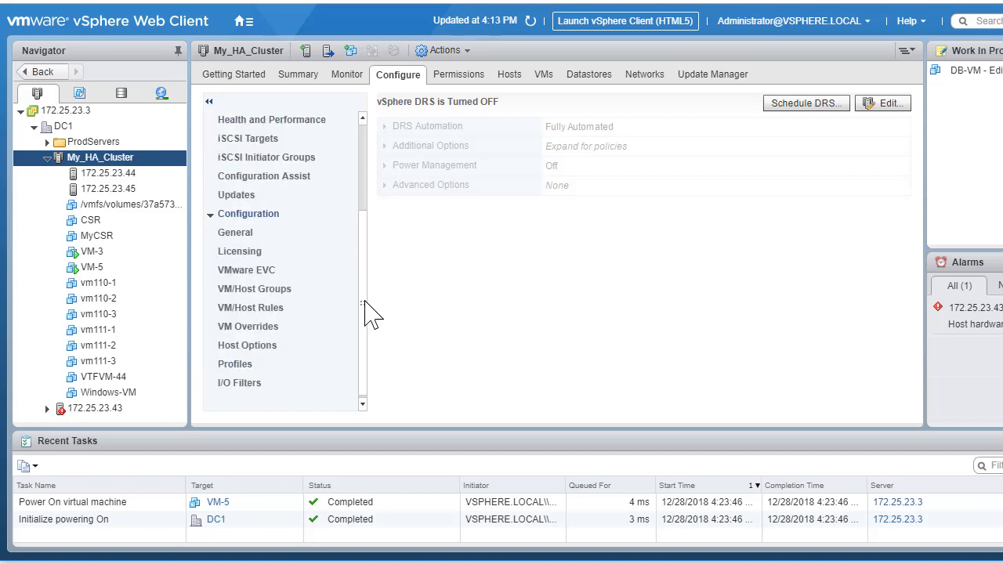
scroll(365, 321, "up", 3)
left_click(278, 163)
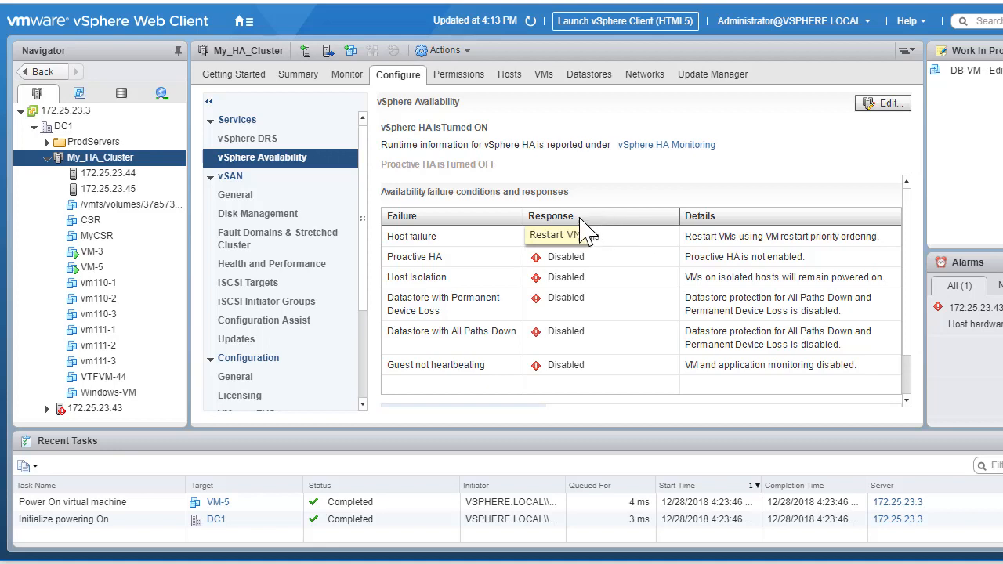
left_click(888, 109)
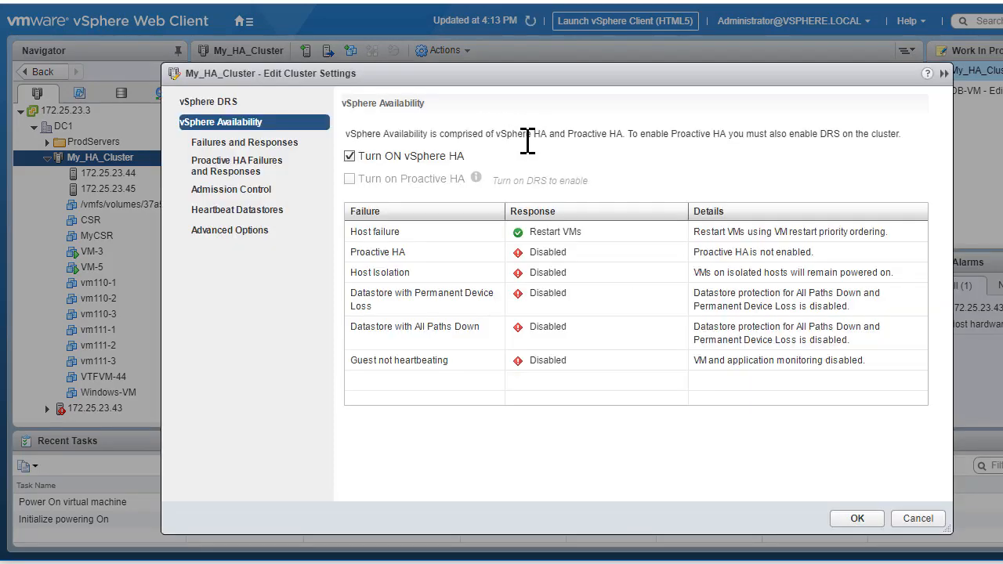
Define the cluster's host failover capacity by Slot Policy (powered-on VMs) in Admission Control and save the cluster settings
left_click(276, 144)
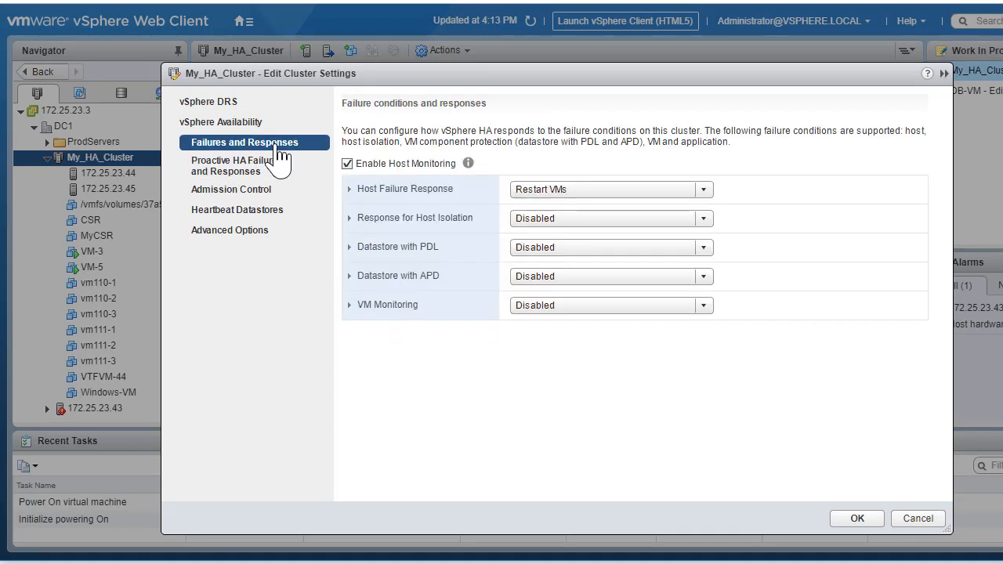
left_click(261, 174)
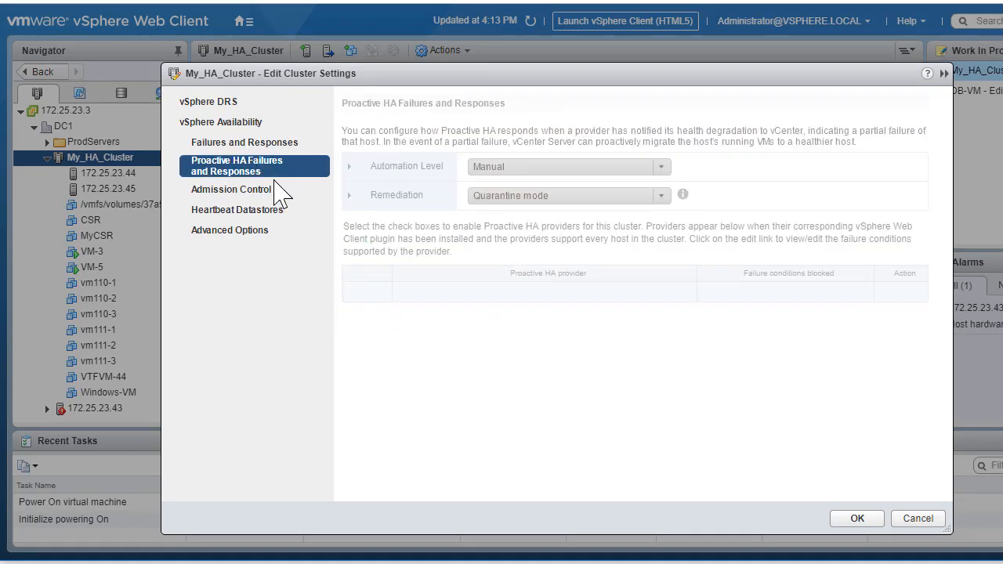
left_click(262, 202)
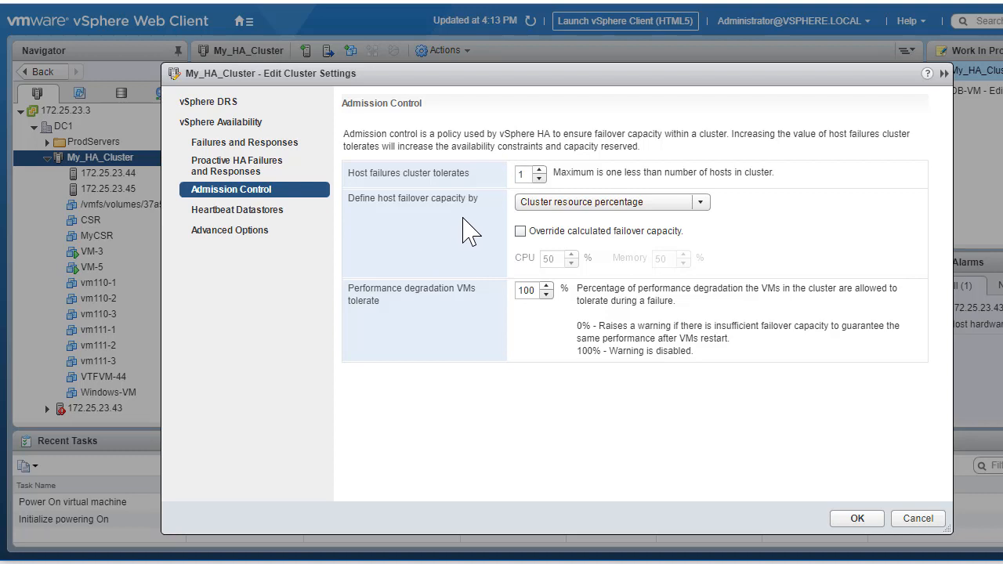
left_click(708, 212)
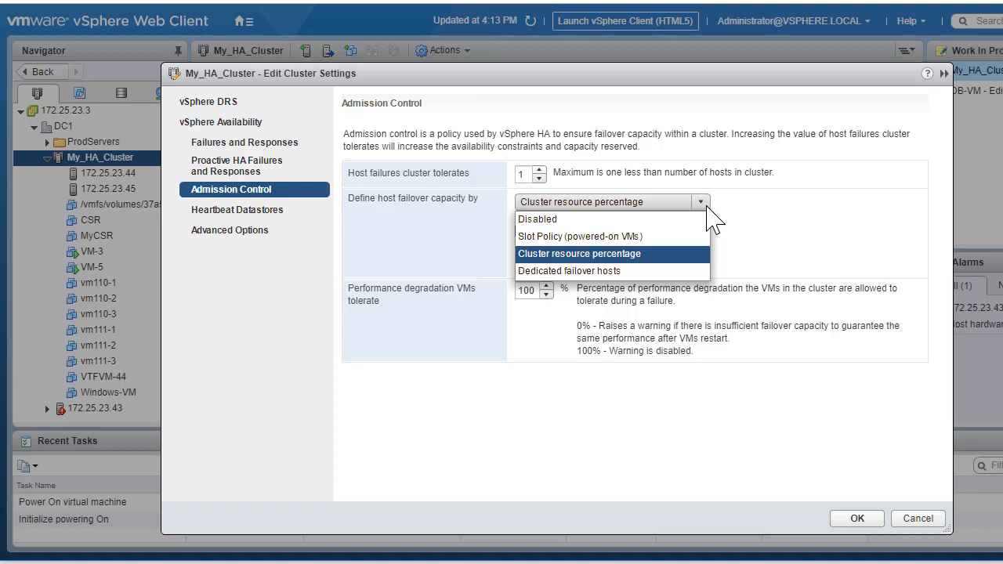
left_click(567, 236)
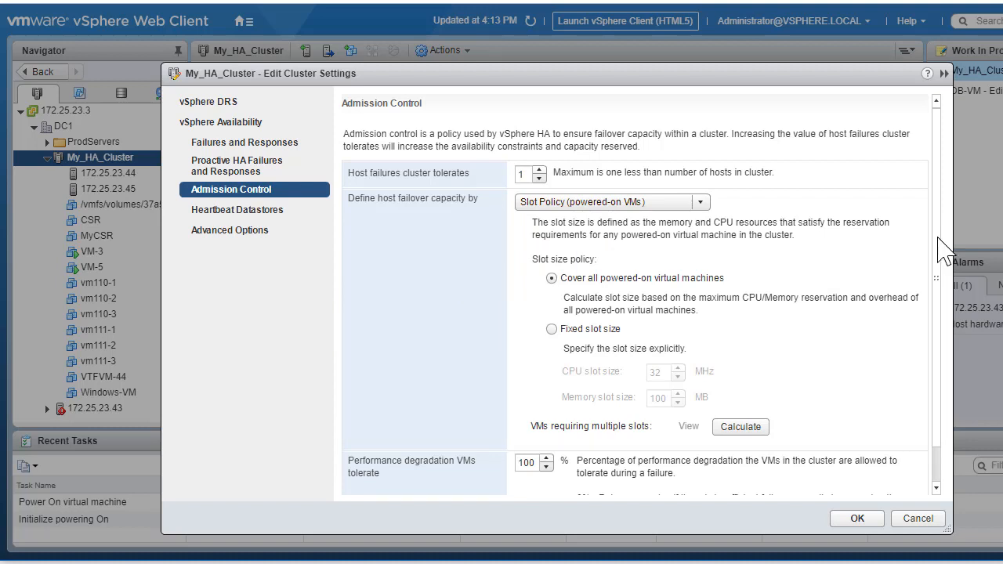
left_click_drag(937, 237, 931, 277)
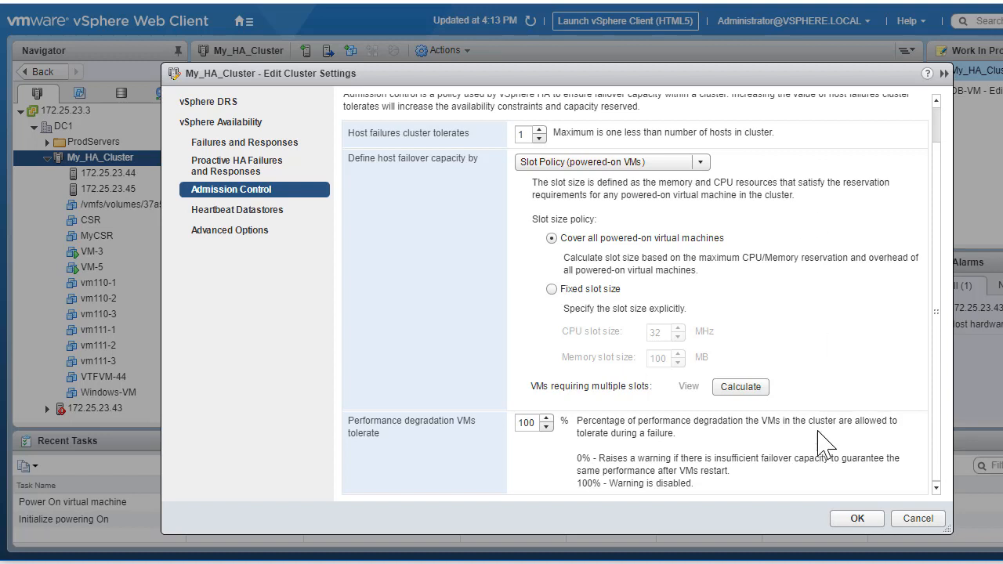
left_click(857, 518)
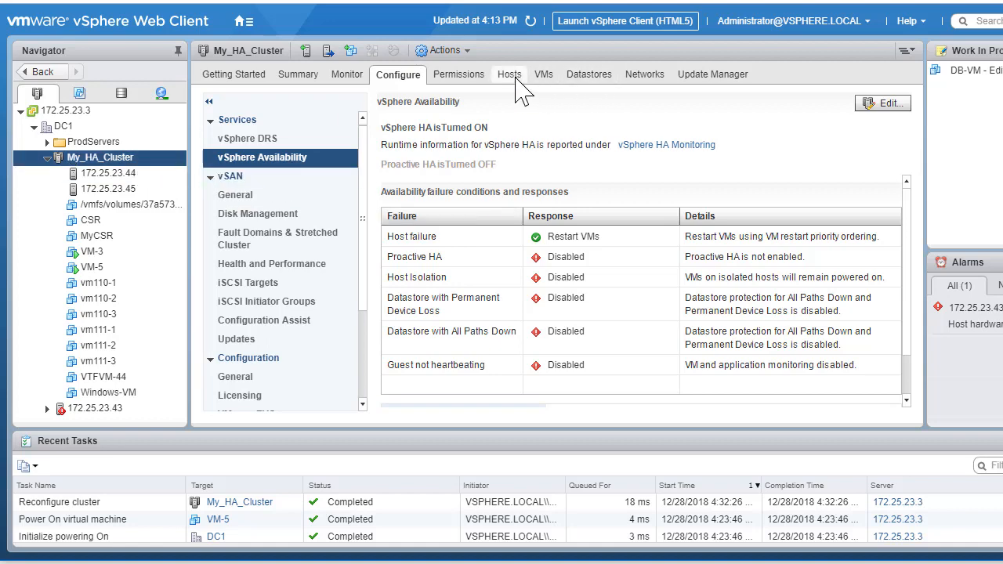
Examine the slot size and slot counts in the Advanced Runtime Info of My_HA_Cluster's vSphere HA monitoring summary
left_click(349, 78)
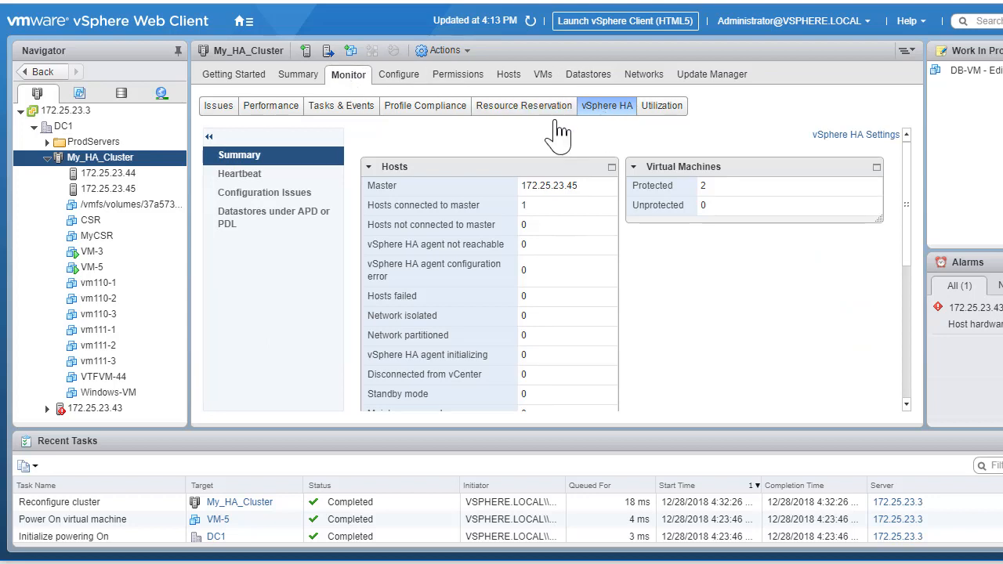
left_click(243, 177)
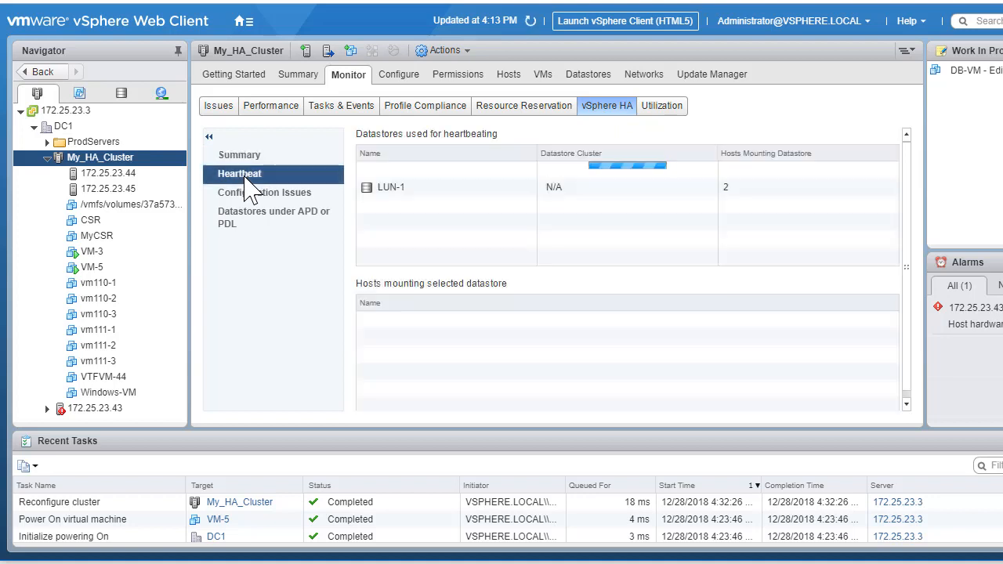
left_click(246, 157)
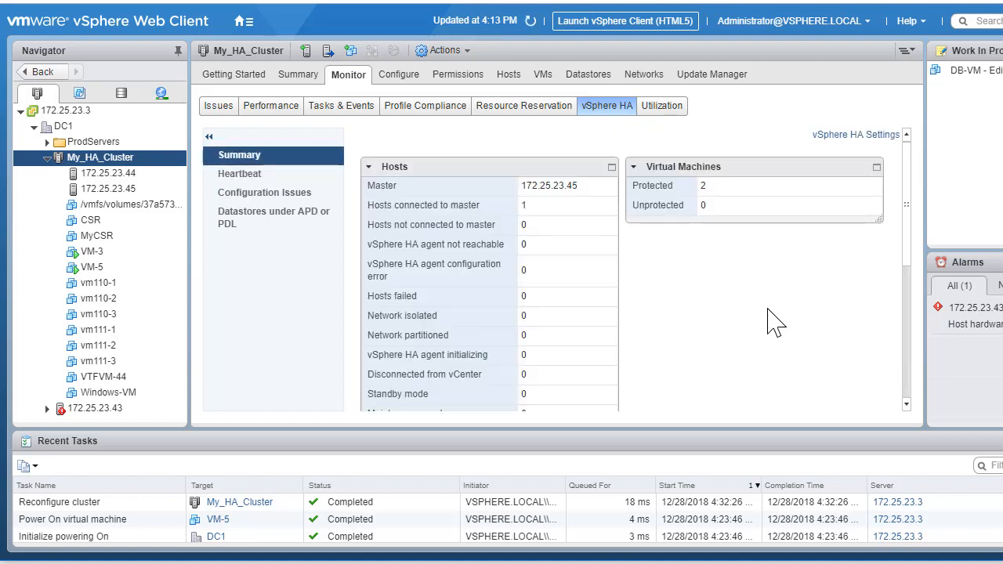
scroll(772, 321, "down", 3)
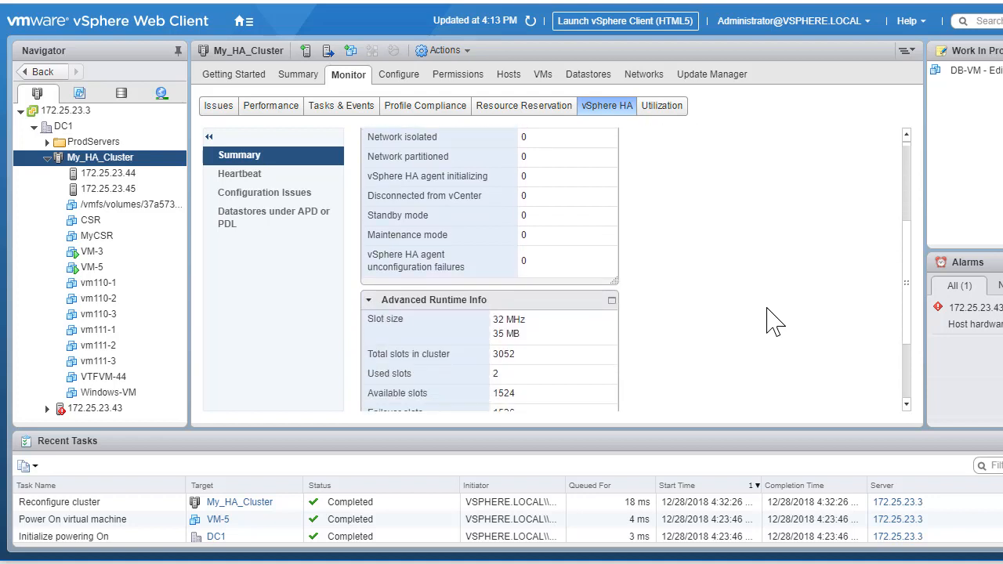
scroll(772, 322, "down", 3)
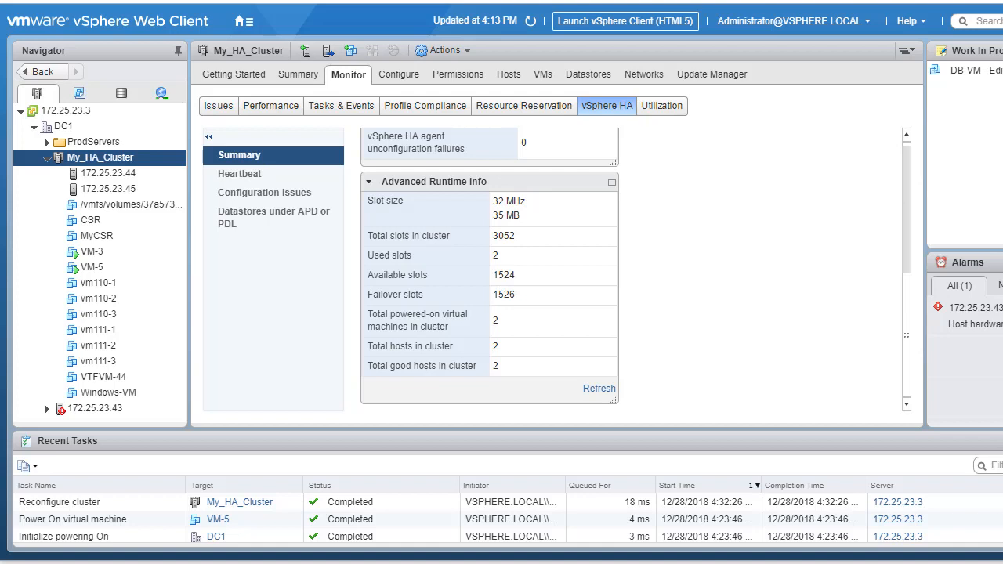
Set the CPU reservation of VM-5 to 512 MHz and save the virtual machine settings
left_click(91, 269)
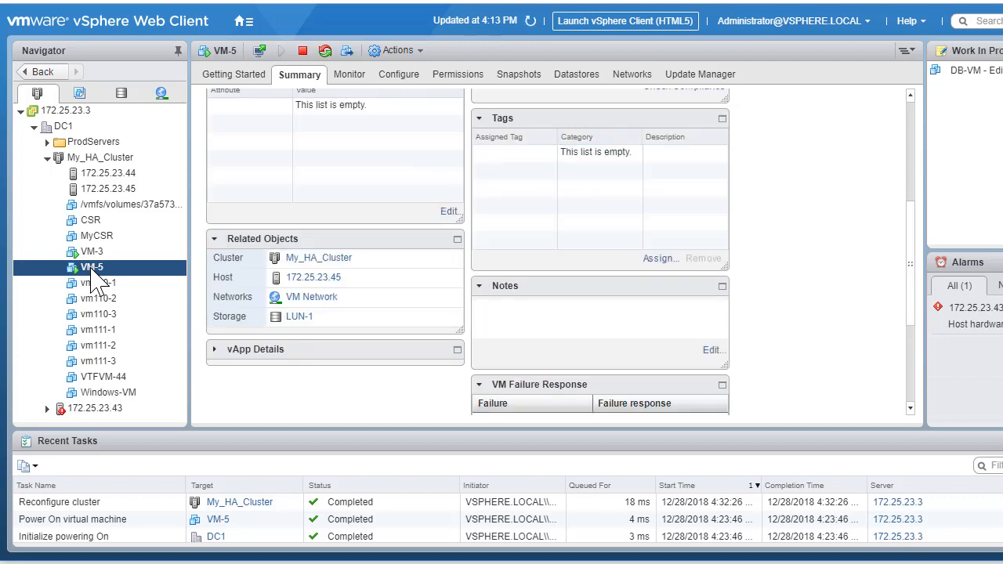
right_click(92, 271)
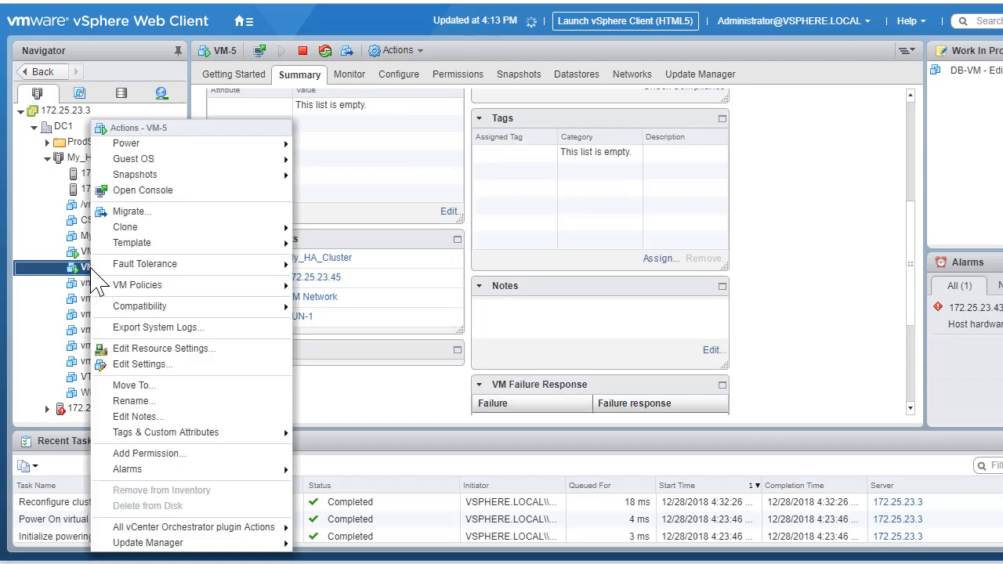
left_click(160, 366)
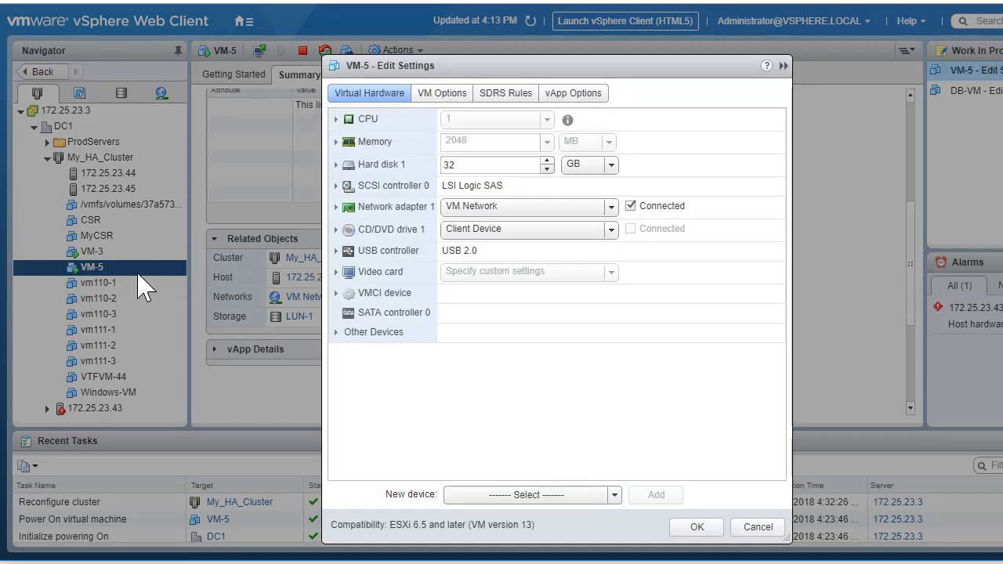
left_click(336, 119)
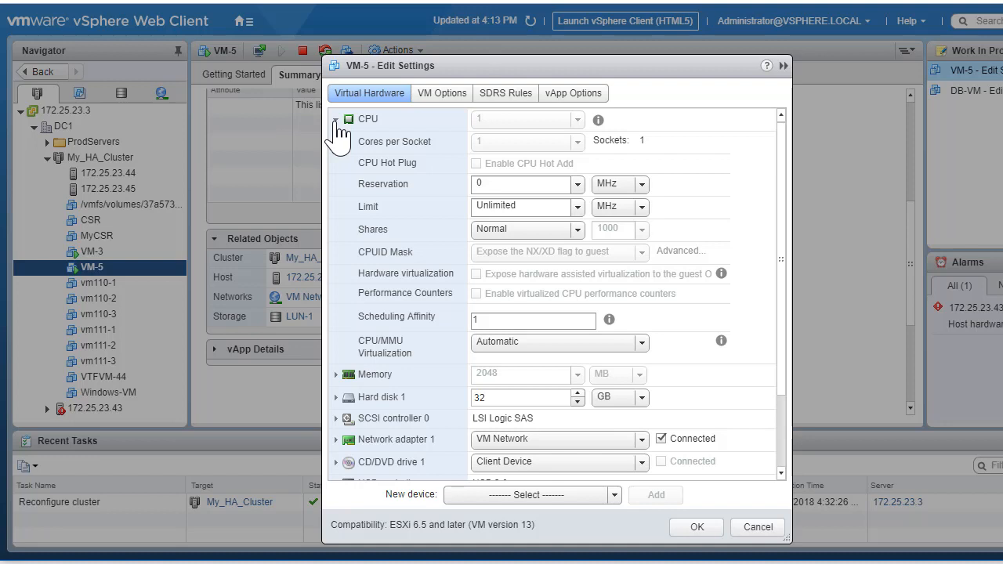
left_click(524, 183)
type("512")
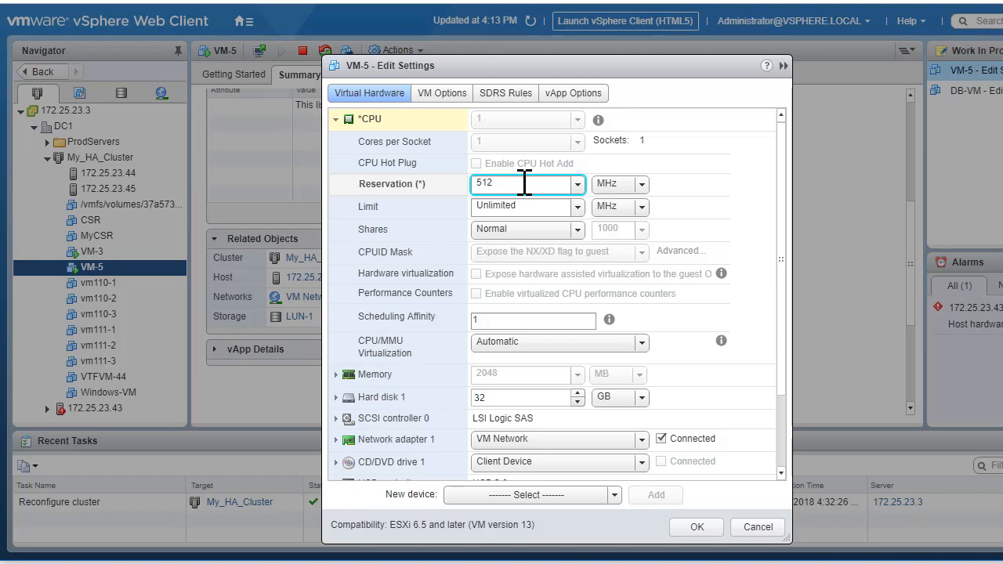
left_click(699, 528)
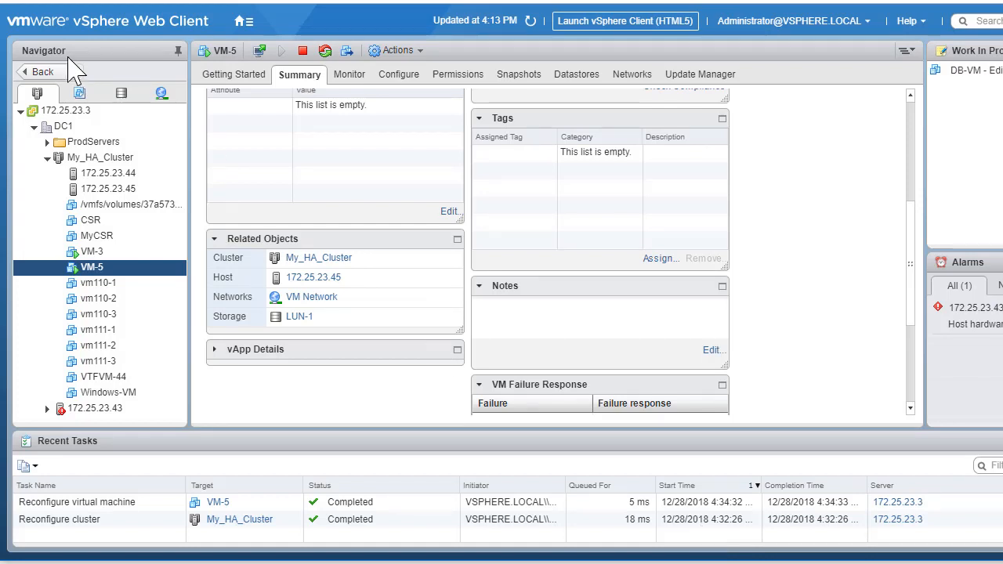
Recheck My_HA_Cluster's slot size and available slots in the vSphere HA summary after the VM-5 reservation change
left_click(110, 160)
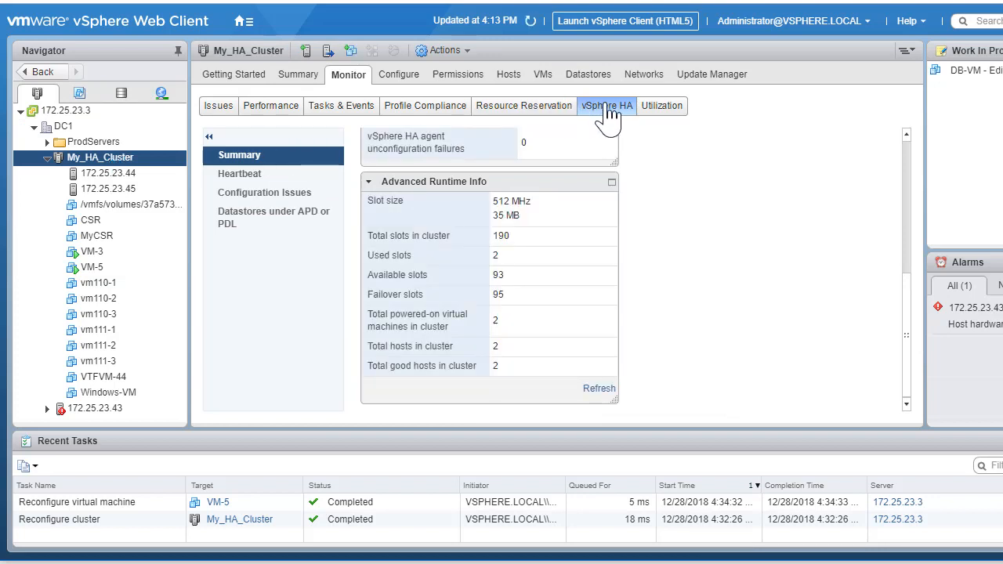
left_click(245, 176)
left_click(248, 161)
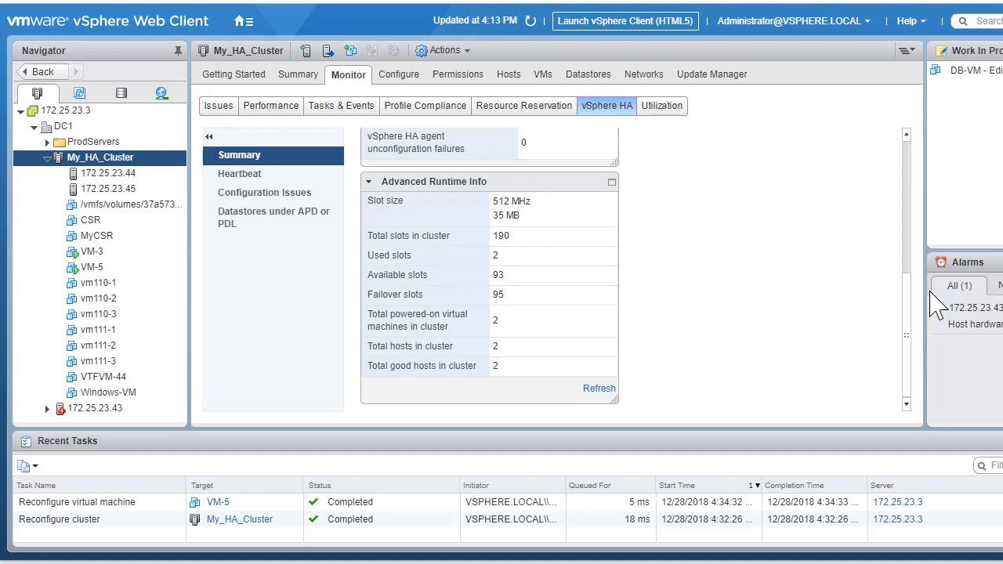
Switch the slot size policy in My_HA_Cluster's Admission Control settings to Fixed slot size
left_click(412, 79)
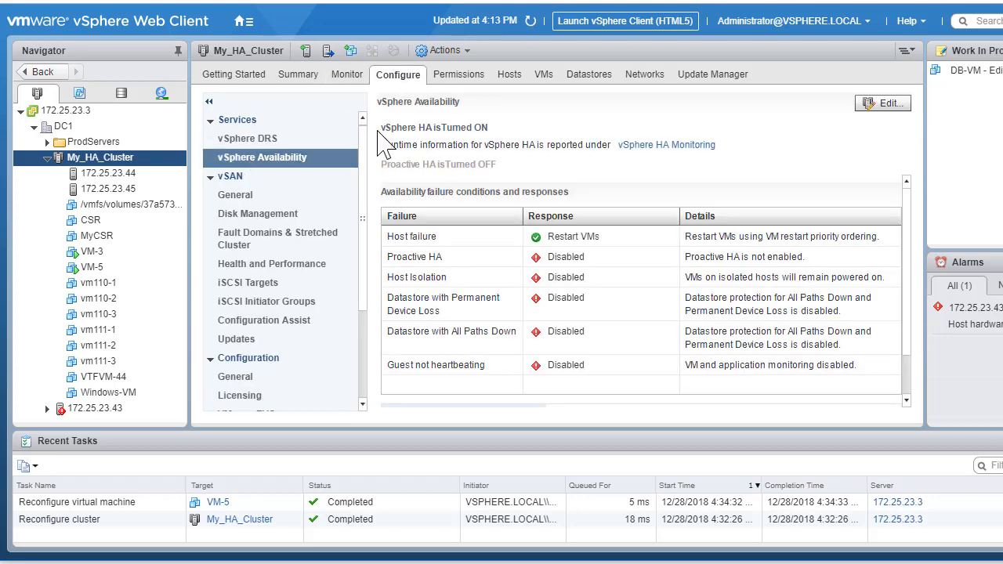
left_click(890, 106)
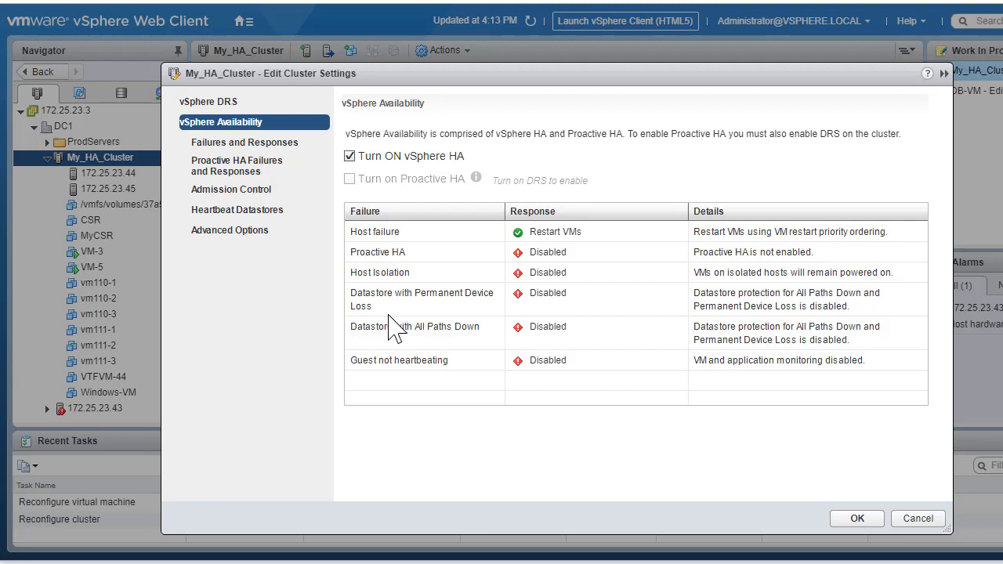
left_click(241, 192)
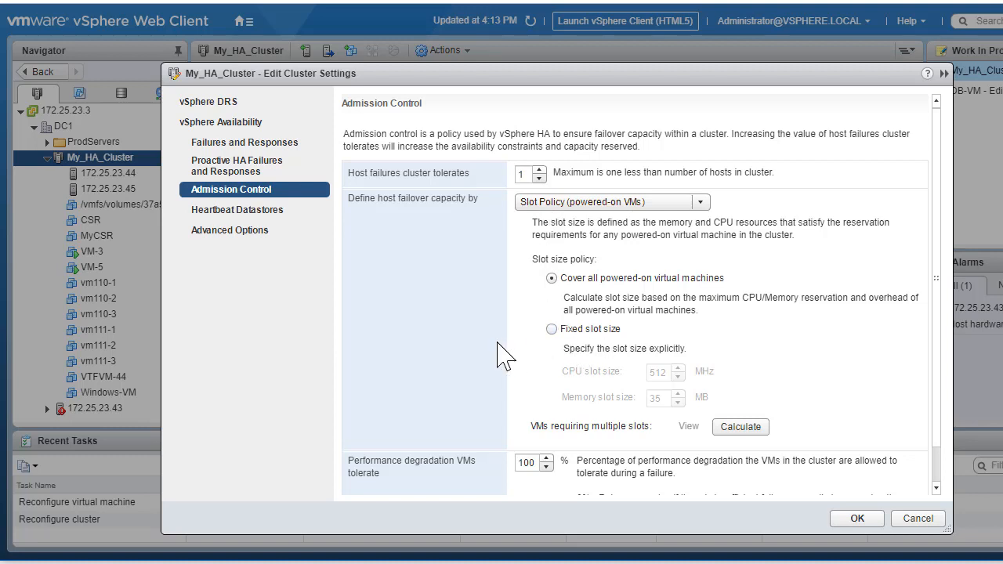
left_click(552, 329)
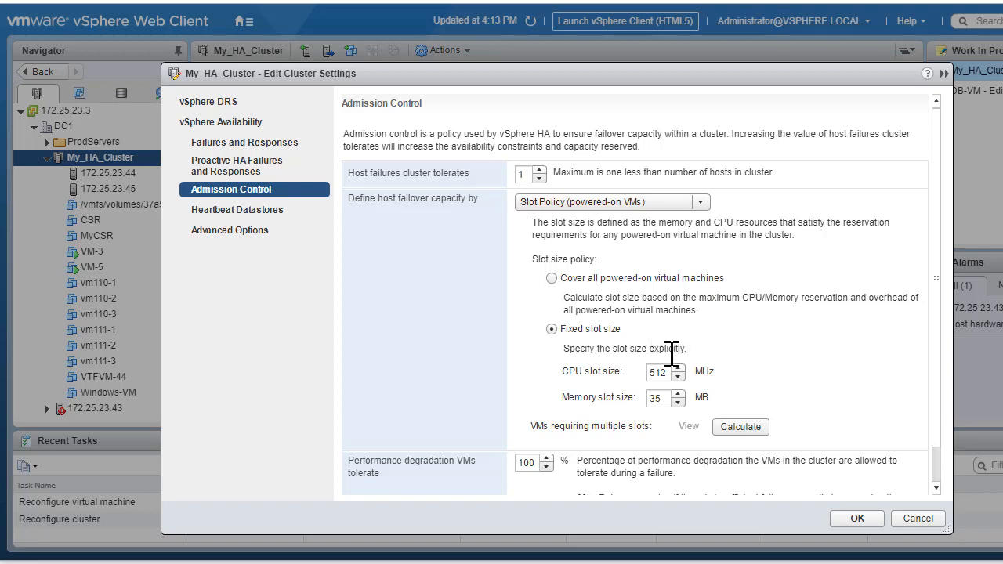
Set the fixed CPU slot size to 400 MHz
left_click(657, 371)
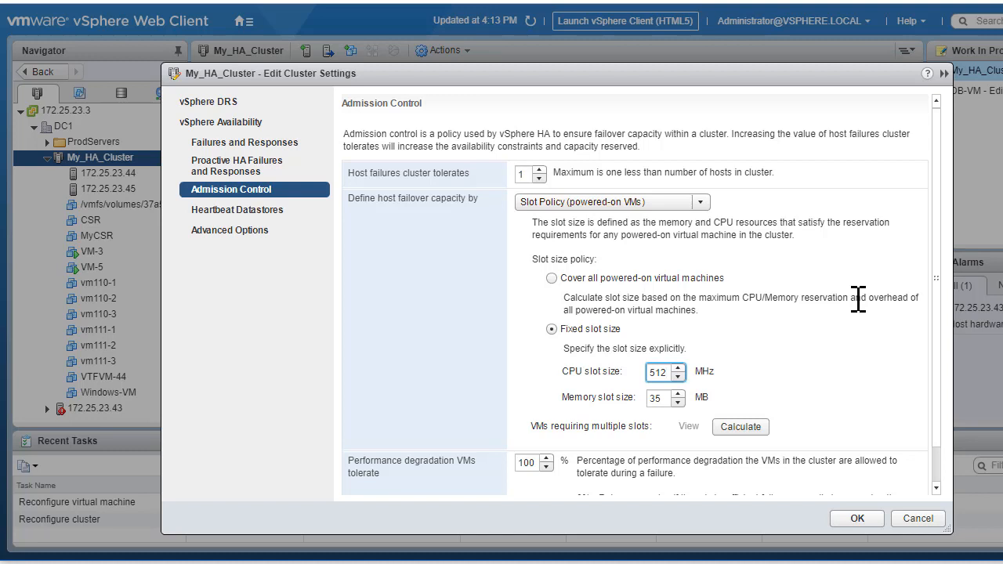
key("BackSpace")
key("BackSpace")
key("BackSpace")
type("300")
key("BackSpace")
key("BackSpace")
key("BackSpace")
type("400")
key("Tab")
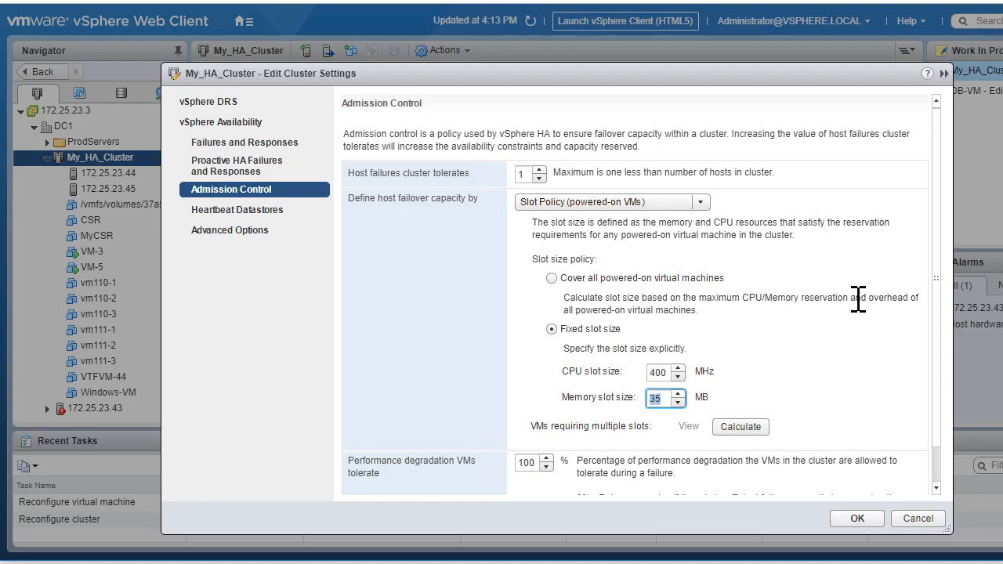
Calculate the VMs requiring multiple slots and examine the list of affected virtual machines with their required slots
left_click(753, 423)
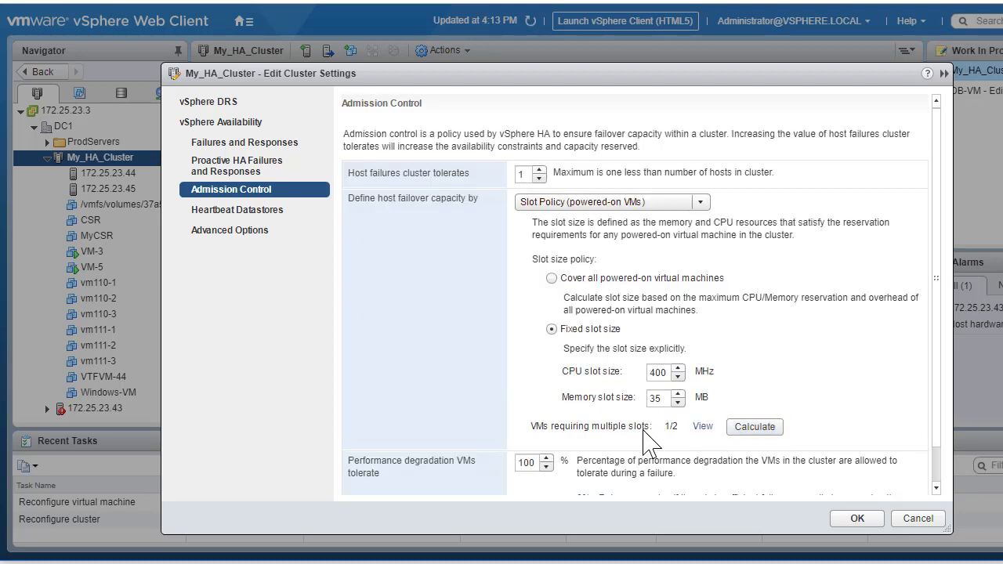
left_click(703, 427)
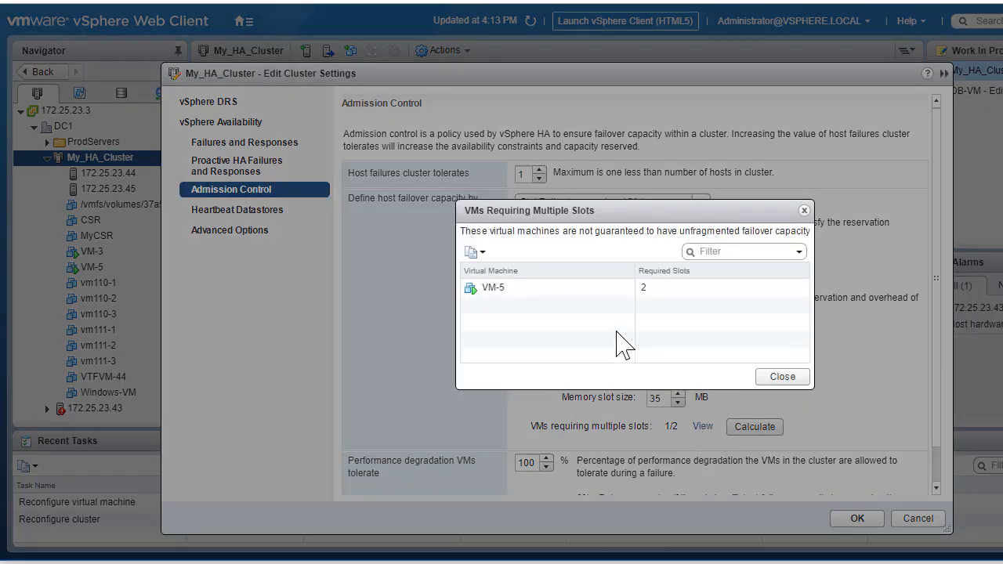
left_click(526, 288)
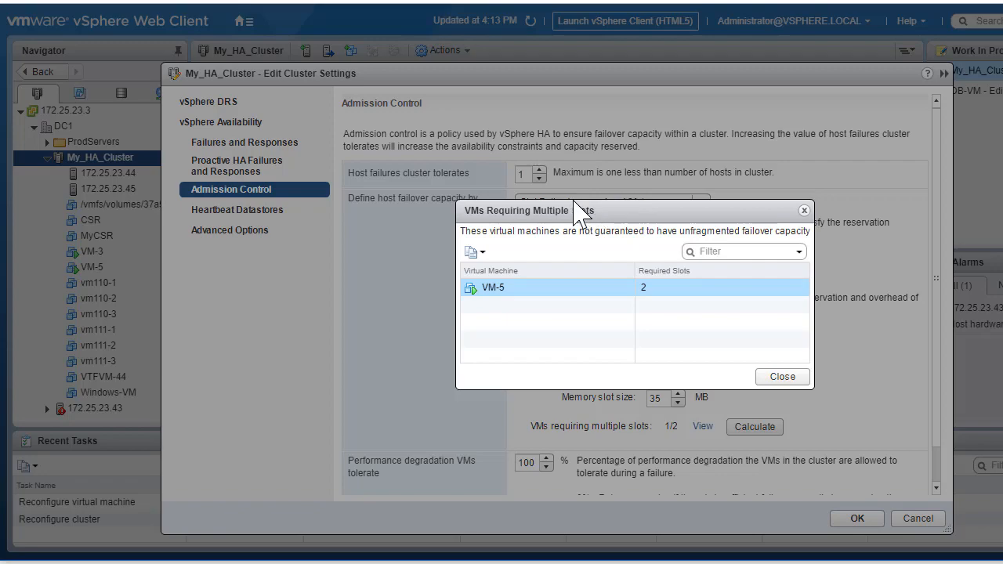
Save My_HA_Cluster's fixed slot size settings and check the resulting slot figures in the vSphere HA summary
left_click(781, 377)
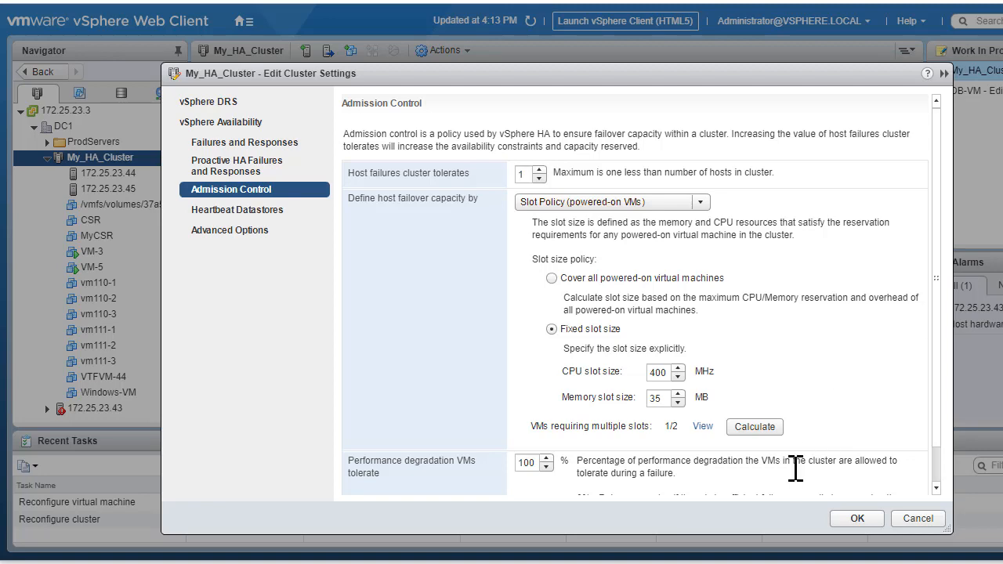
left_click(852, 521)
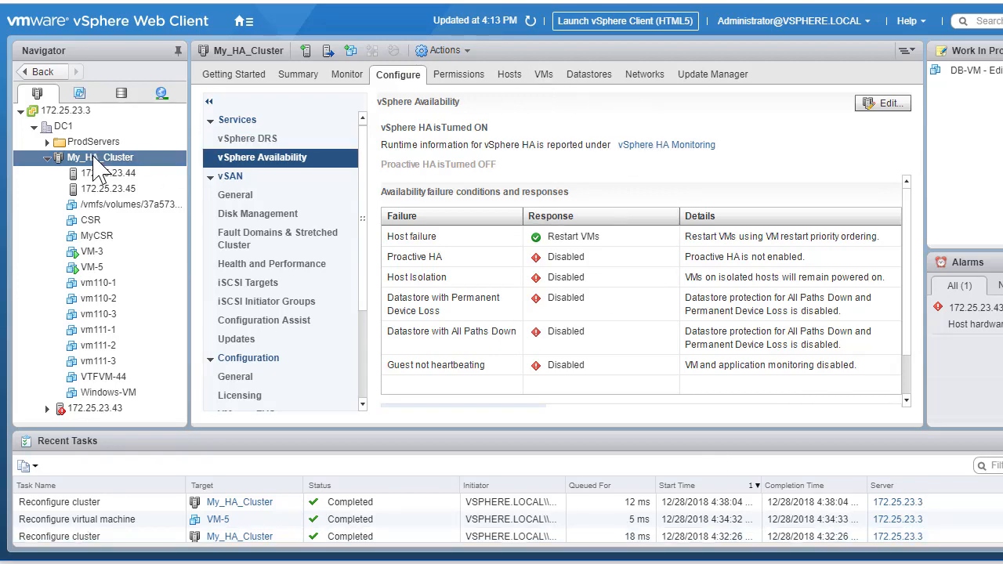
left_click(348, 76)
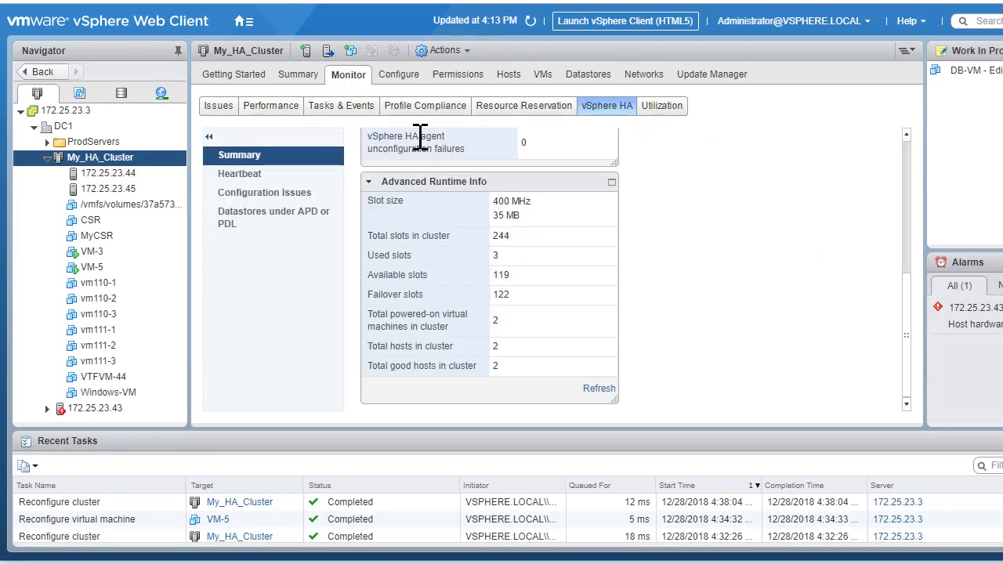
left_click(259, 174)
left_click(249, 158)
Switch My_HA_Cluster's slot size policy to Cover all powered-on virtual machines, save it, and recheck the slots in the vSphere HA summary
left_click(398, 77)
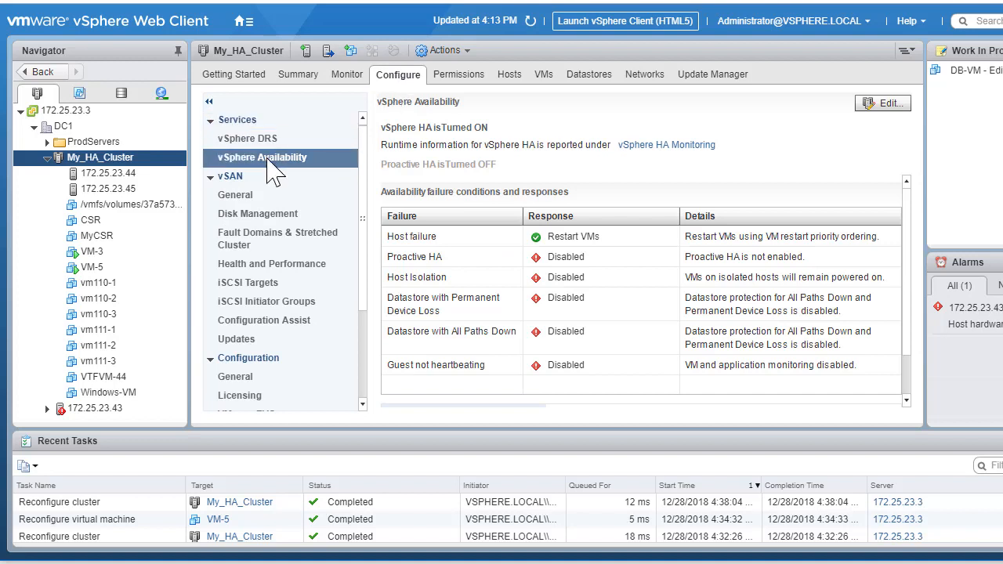
left_click(885, 106)
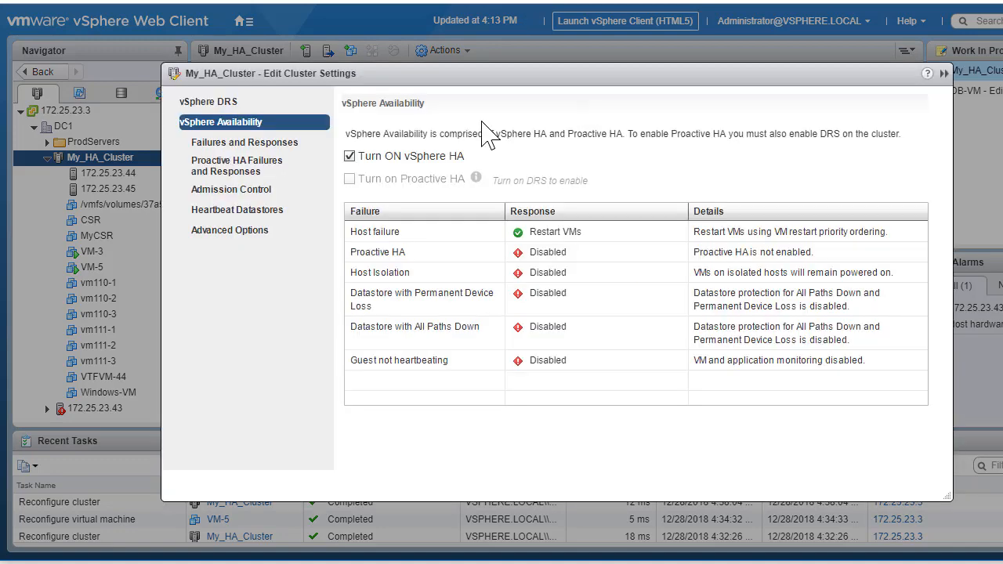
left_click(258, 196)
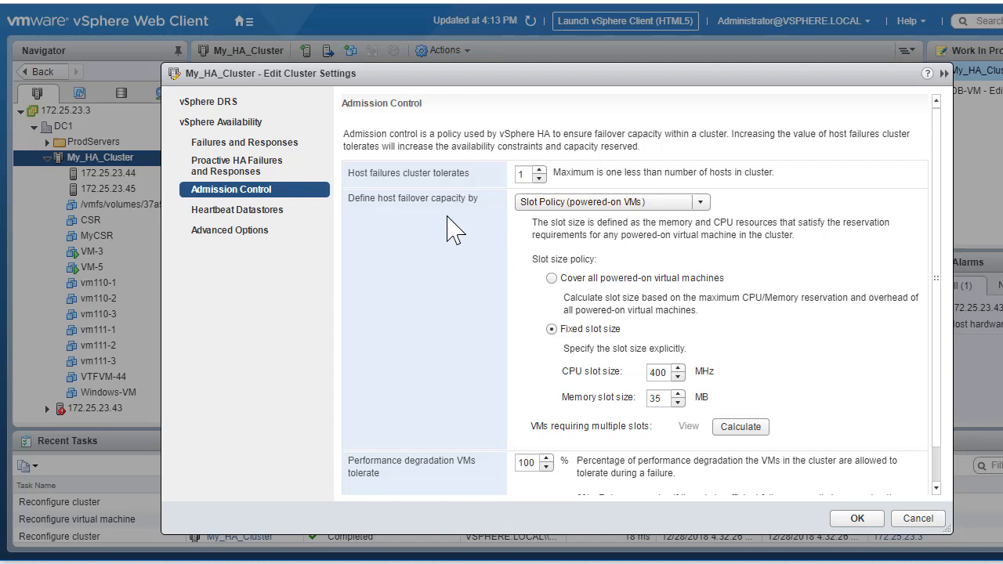
left_click(701, 203)
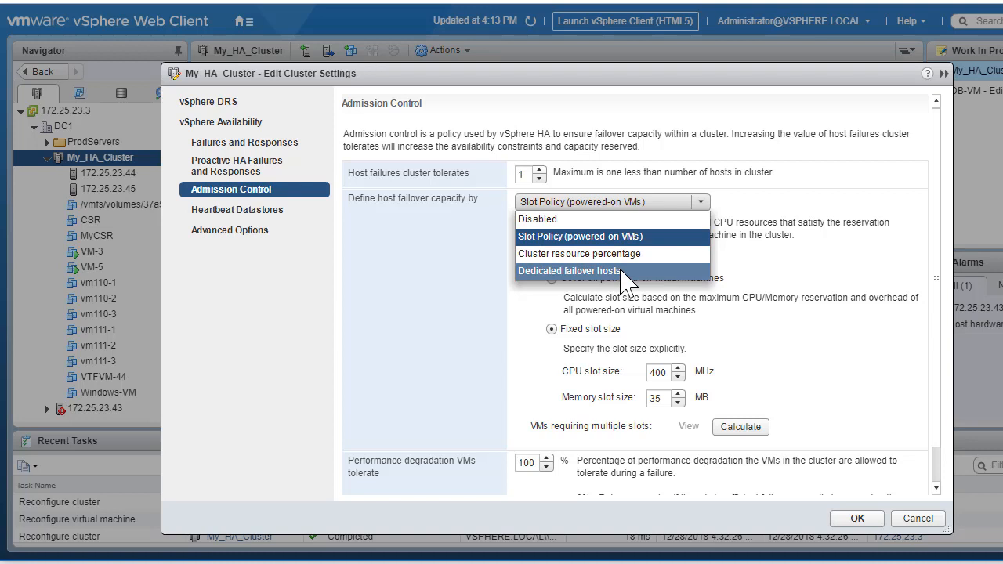
left_click(521, 322)
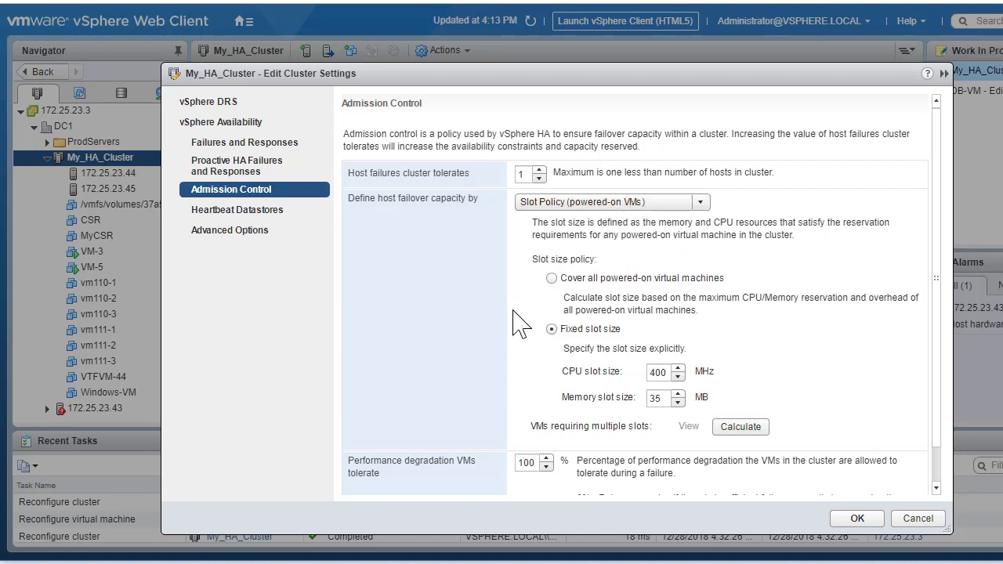
left_click(612, 280)
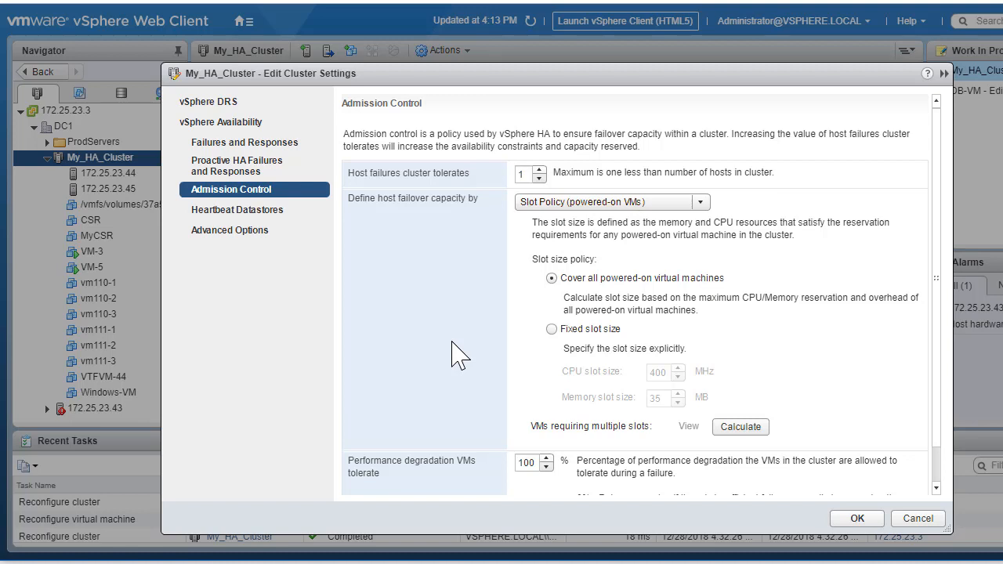
scroll(459, 357, "down", 1)
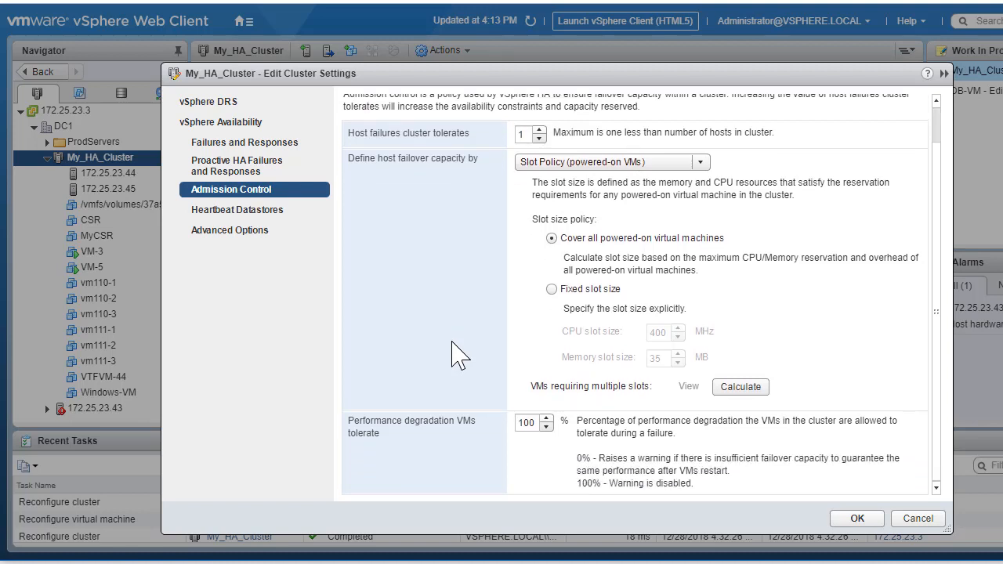
left_click(857, 519)
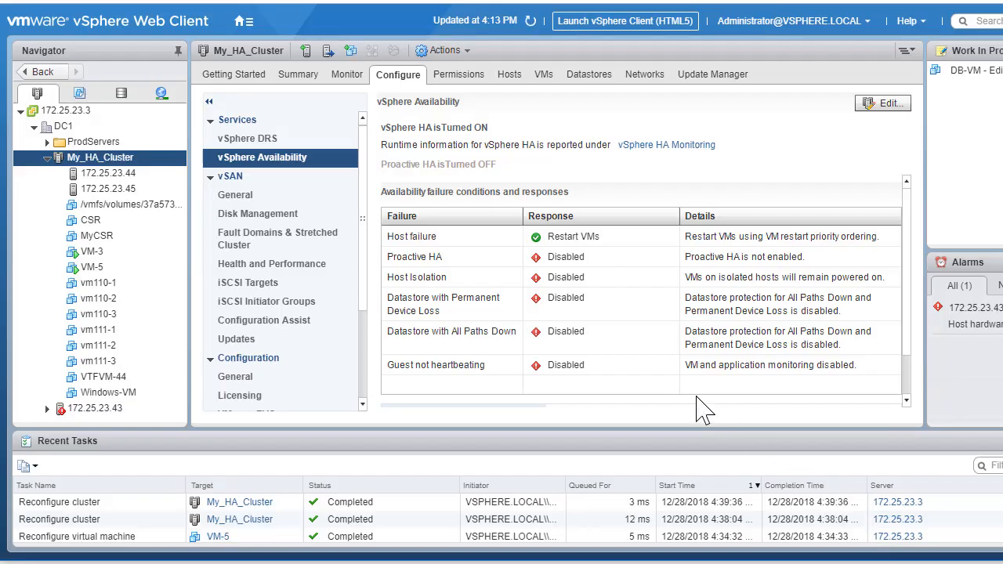
left_click(349, 76)
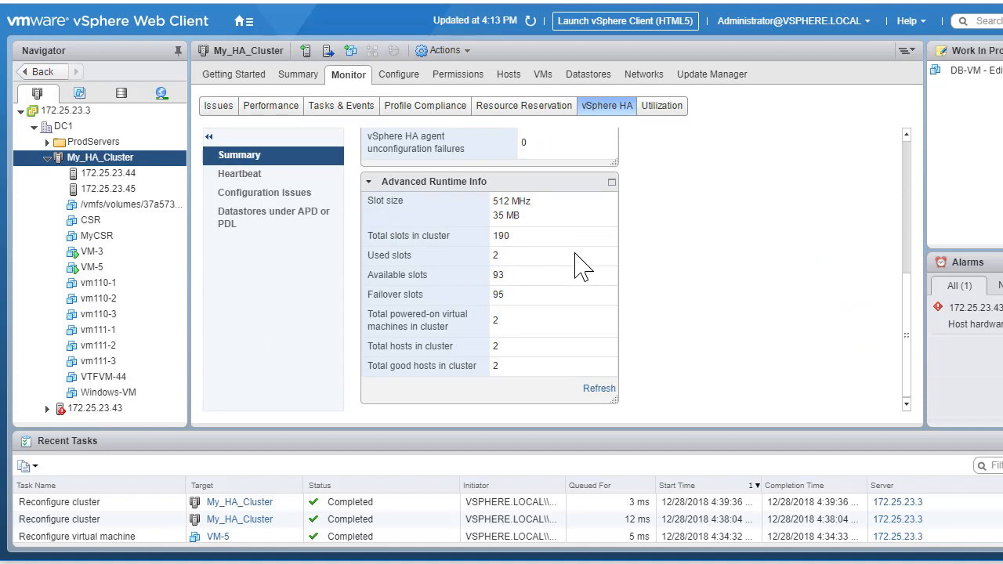
Set VM-5's CPU reservation to 0 MHz and save the virtual machine settings
right_click(98, 275)
left_click(146, 366)
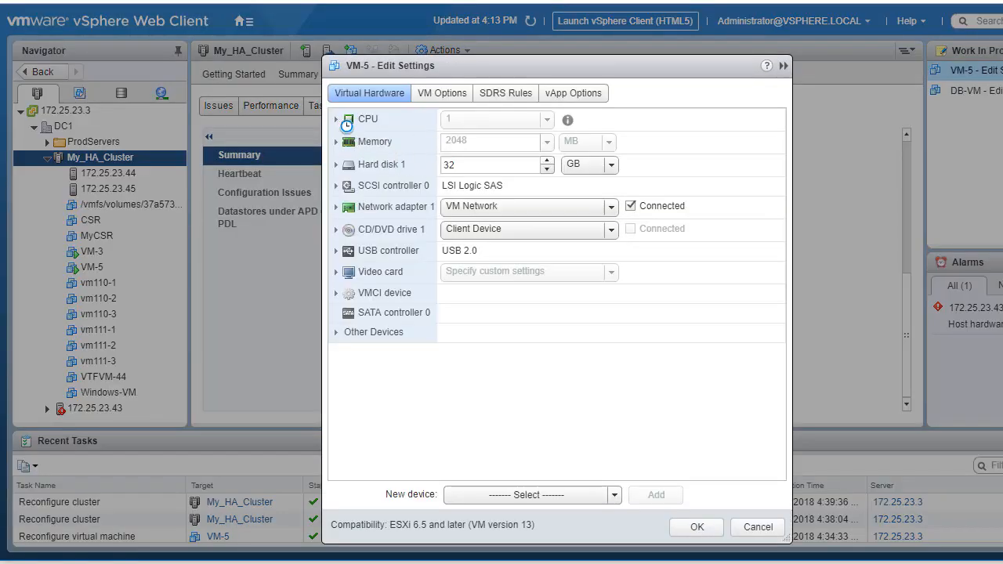
left_click(346, 120)
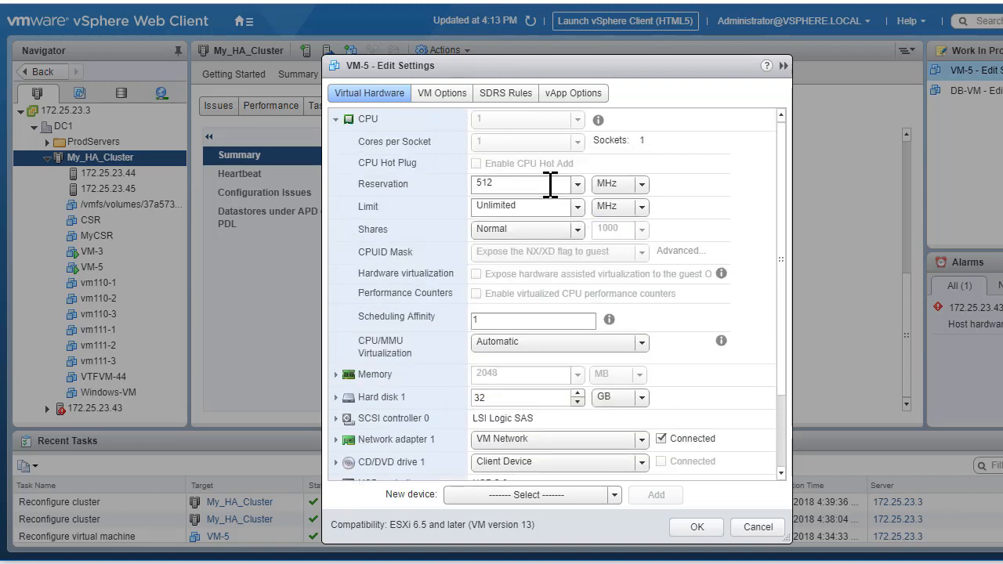
double_click(548, 184)
key("BackSpace")
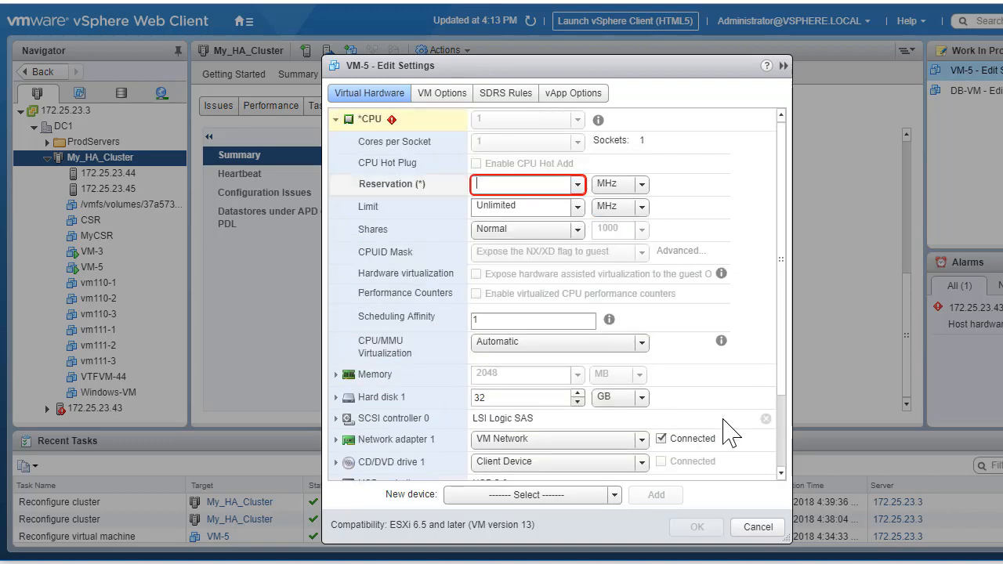
type("0")
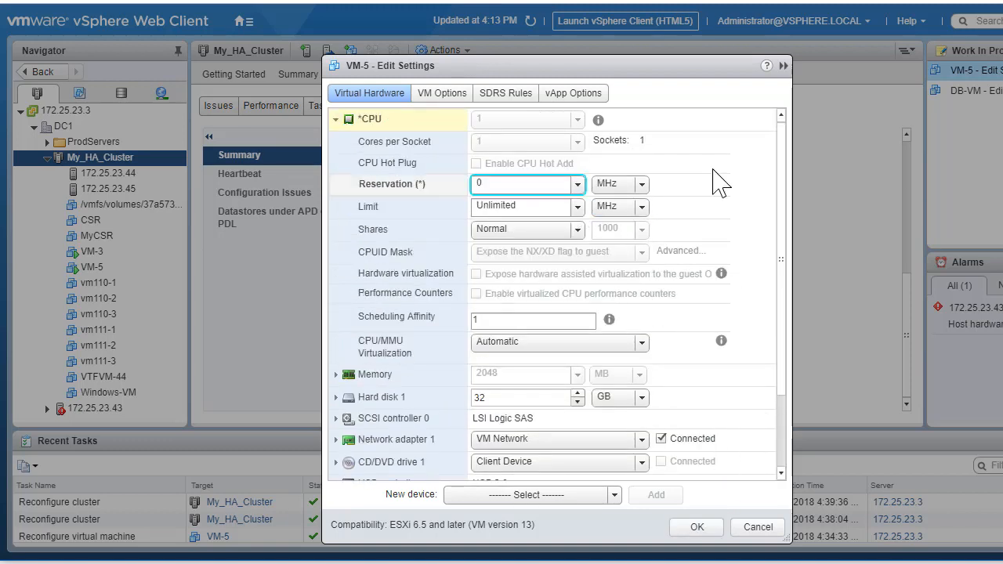
left_click(696, 528)
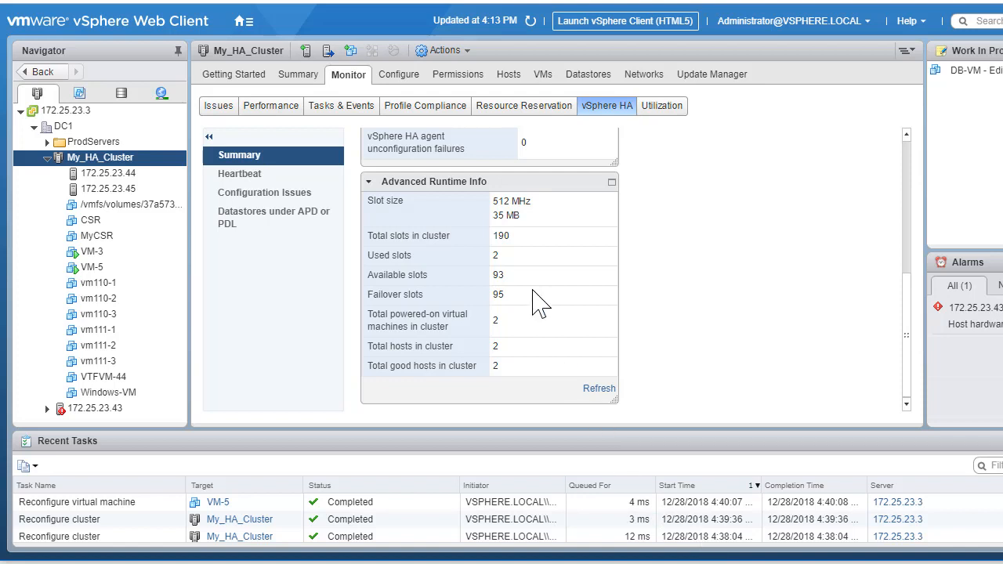
Refresh My_HA_Cluster's advanced runtime info to recheck its slots, and examine the cluster's CPU resource reservation
left_click(261, 174)
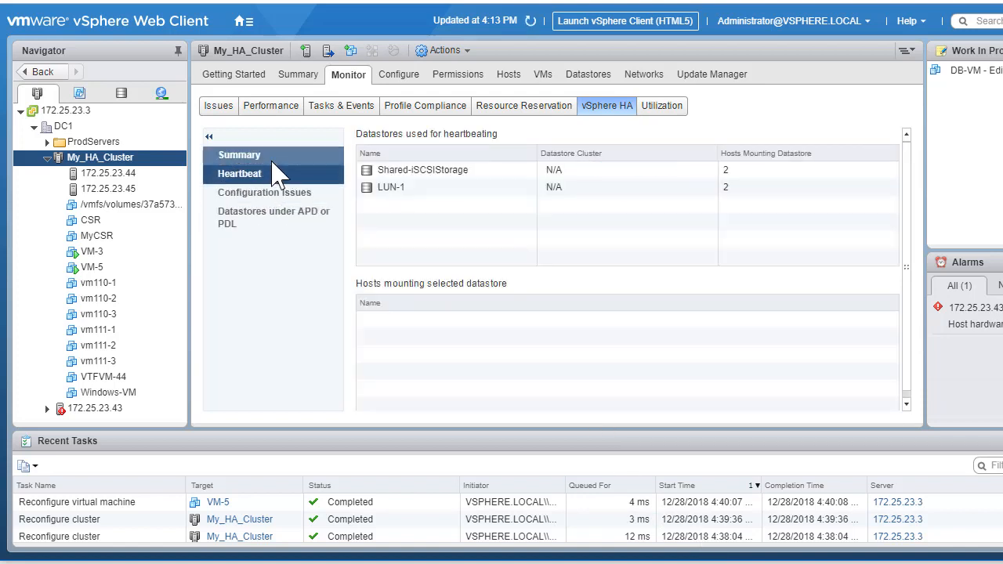
left_click(255, 160)
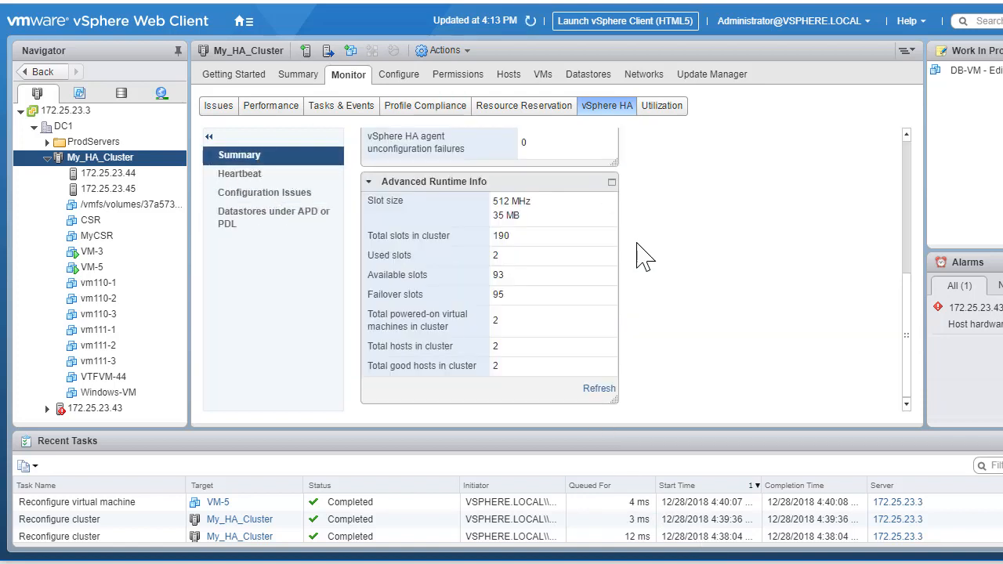
left_click(600, 388)
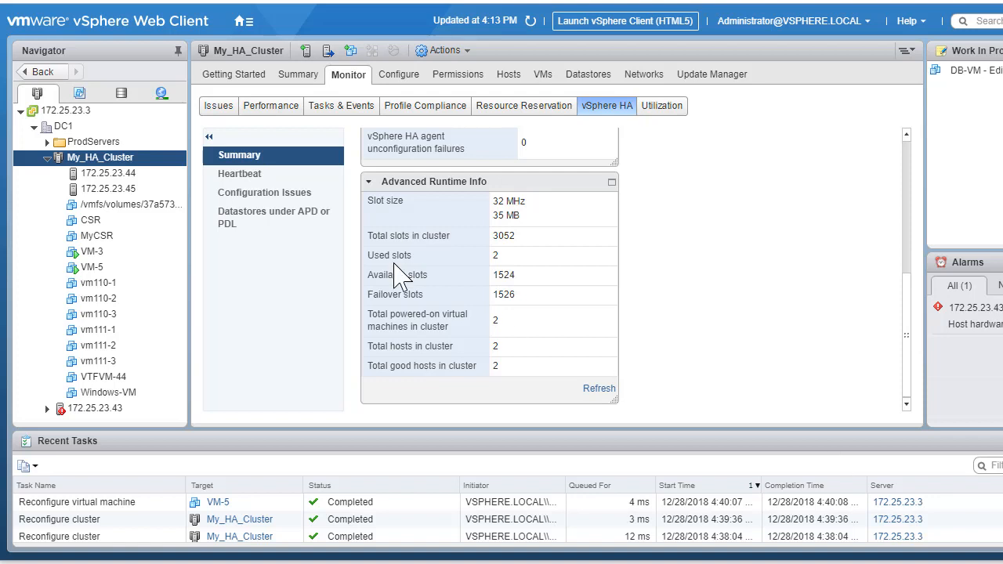
left_click(523, 117)
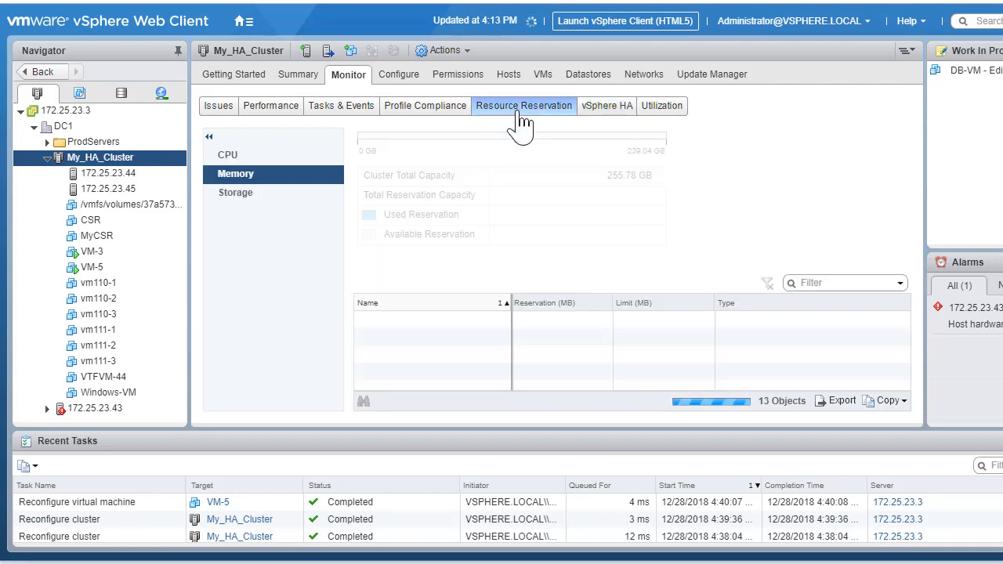
left_click(280, 157)
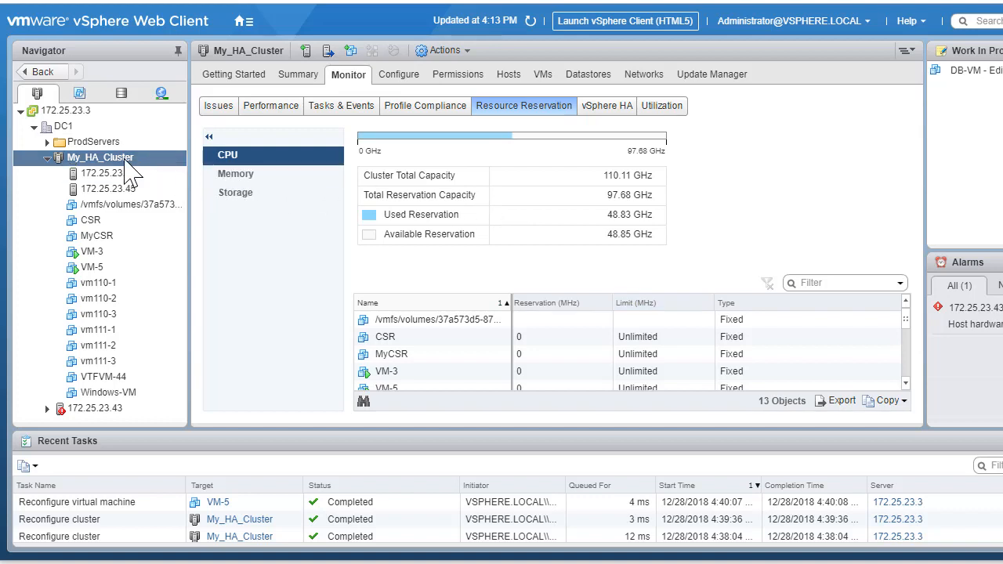
Open the Admission Control settings of My_HA_Cluster for editing
left_click(400, 74)
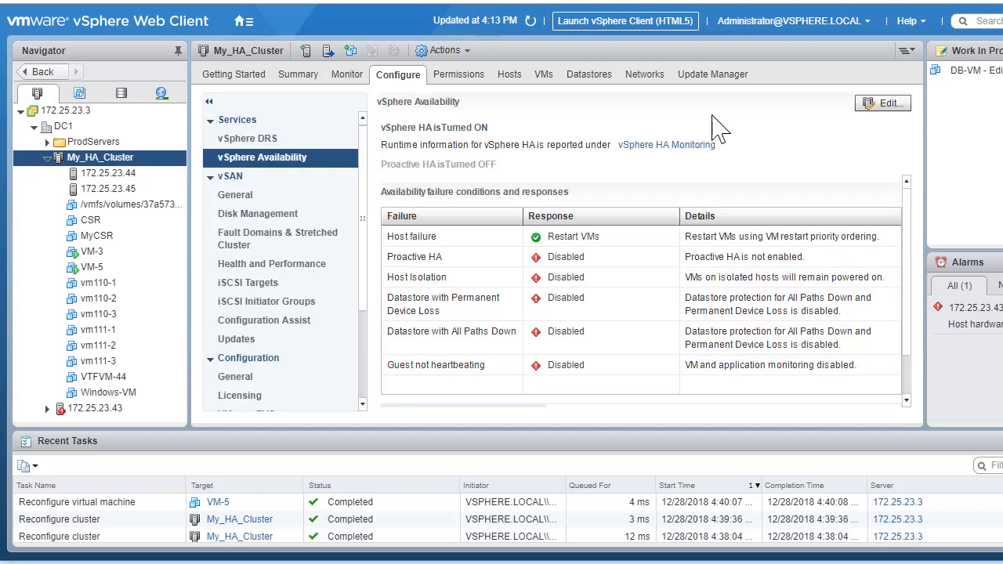
left_click(900, 110)
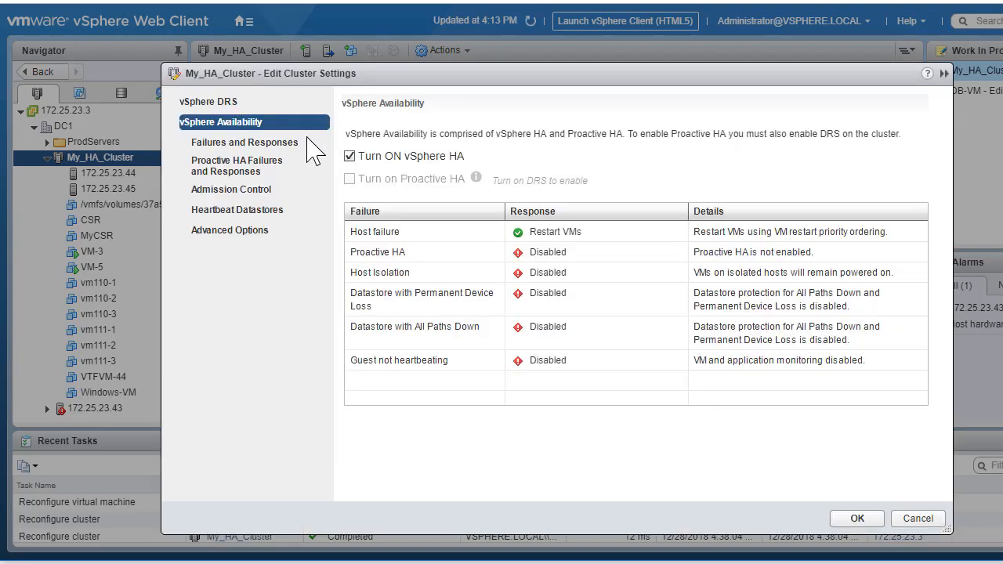
left_click(227, 189)
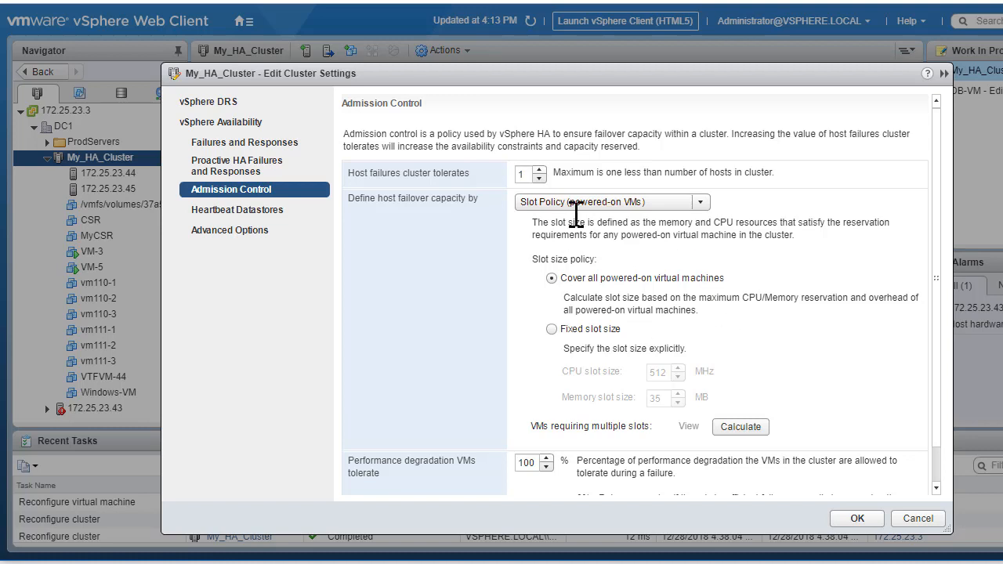